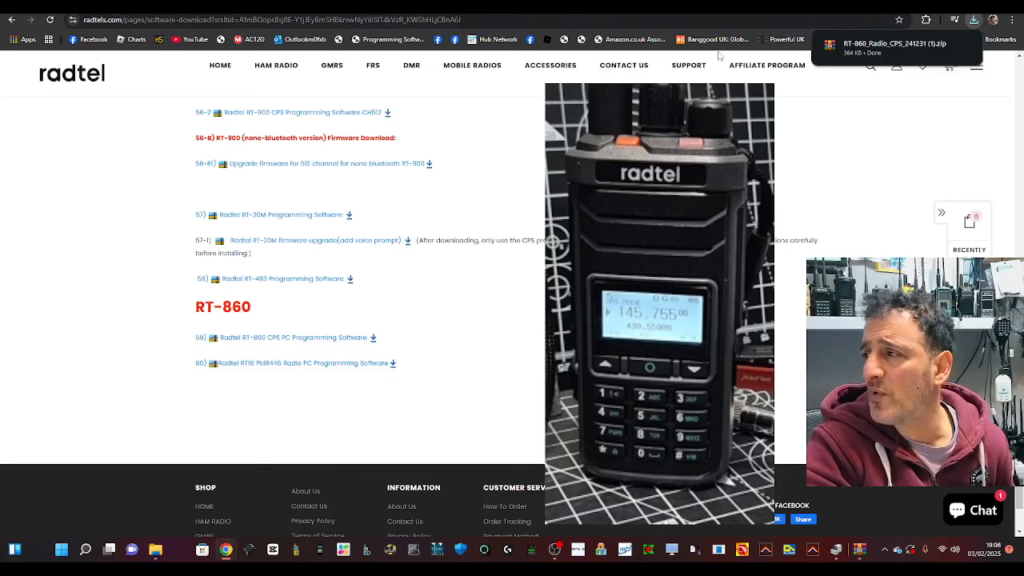
# Open the downloaded RT-860_Radio_CPS_241231 zip from Chrome's downloads in WinRAR
pyautogui.click(884, 54)
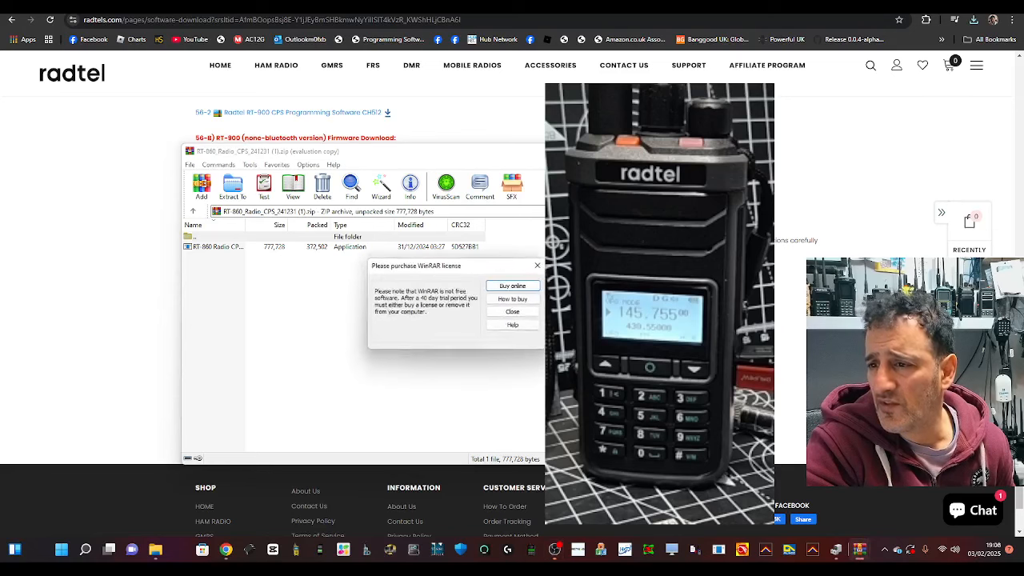
# Dismiss the WinRAR licence reminder and launch RT-860 Radio CPS_241231.exe from the archive
pyautogui.click(508, 312)
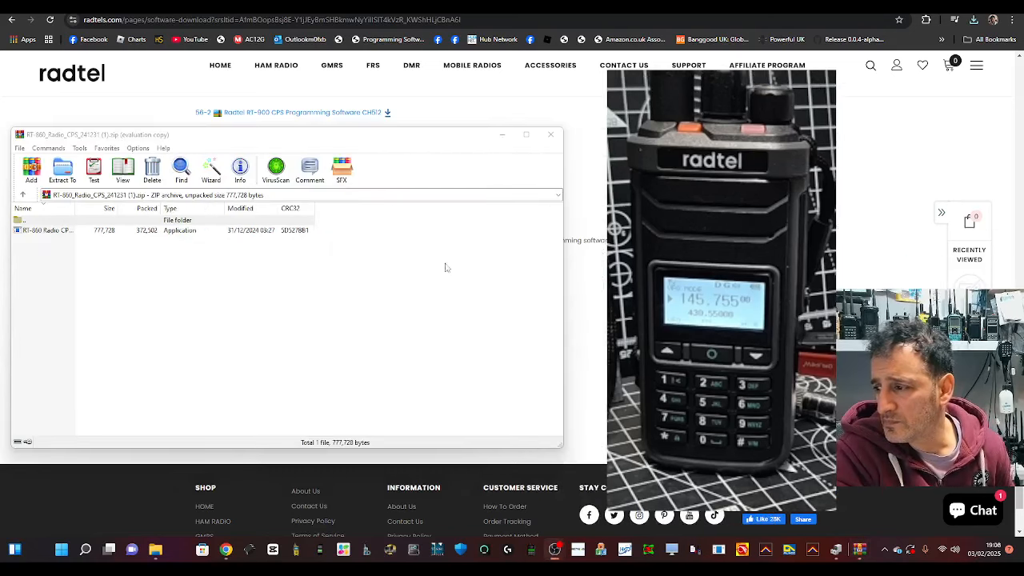
pyautogui.click(62, 231)
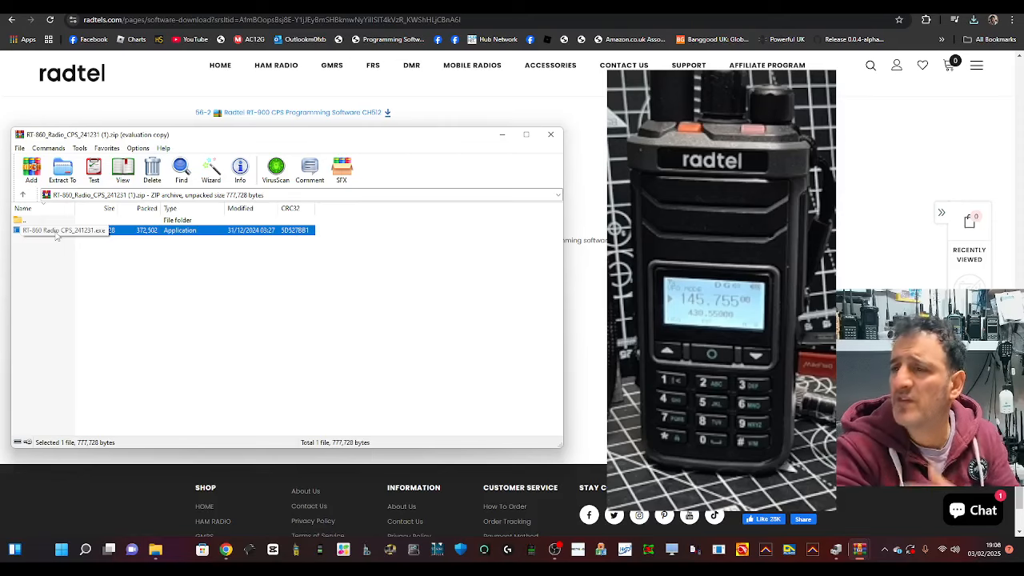
pyautogui.doubleClick(56, 232)
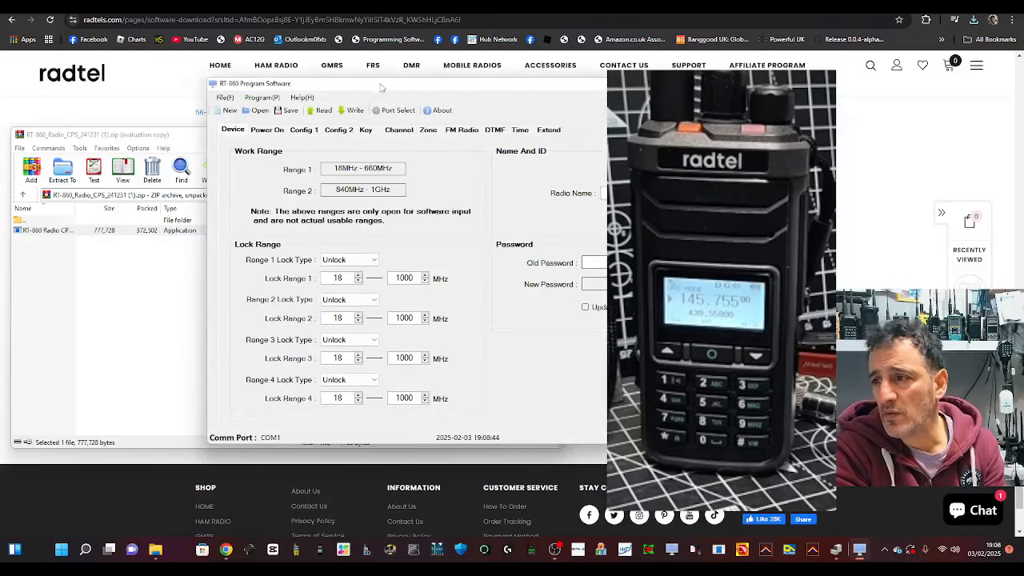
# Move the RT-860 Program Software window further to the left
pyautogui.moveTo(377, 84); pyautogui.dragTo(185, 104)
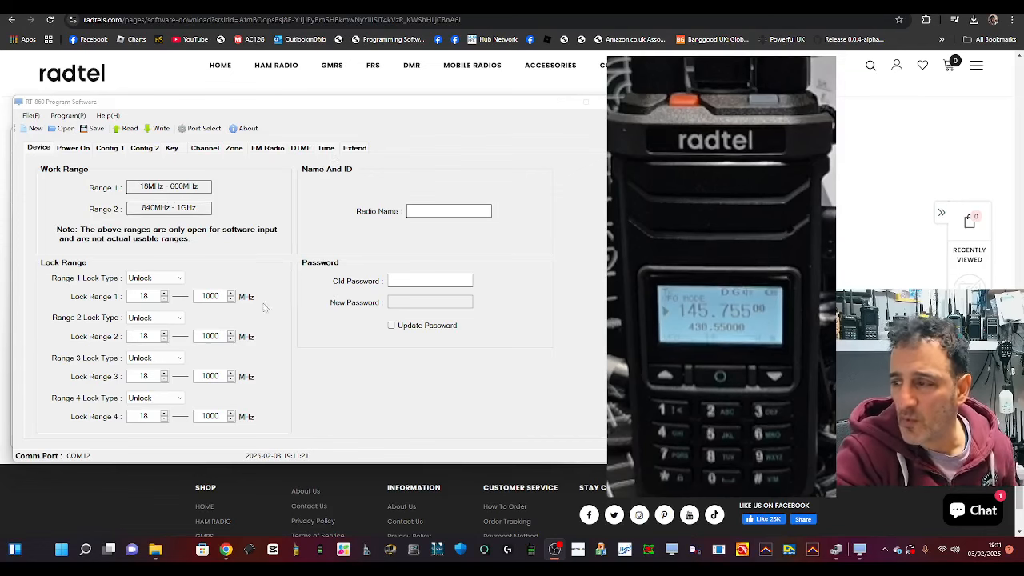
pyautogui.moveTo(305, 105); pyautogui.dragTo(306, 135)
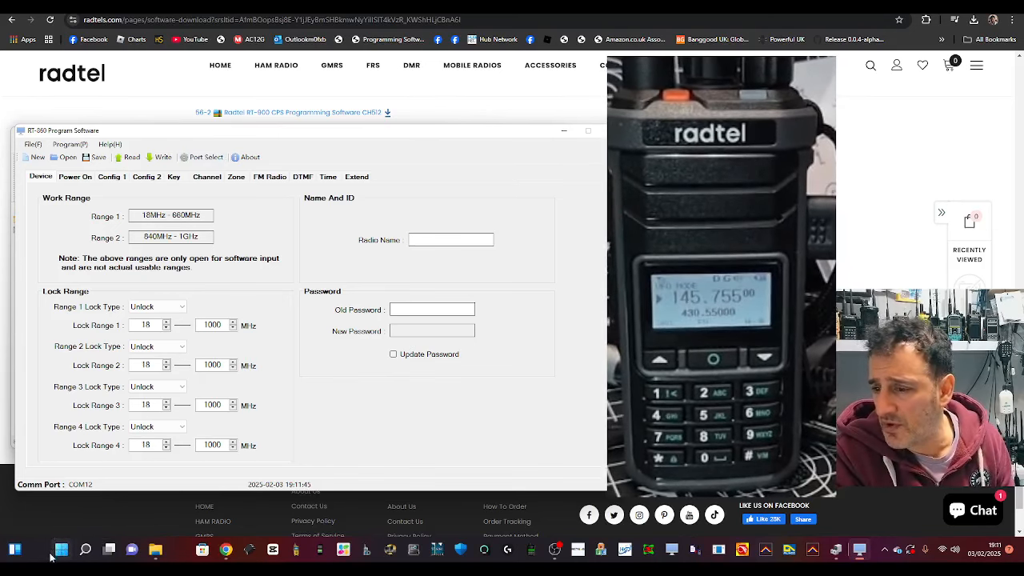
pyautogui.rightClick(59, 550)
# Confirm in Device Manager that the USB-SERIAL CH340 cable uses COM12, then minimize it
pyautogui.click(66, 317)
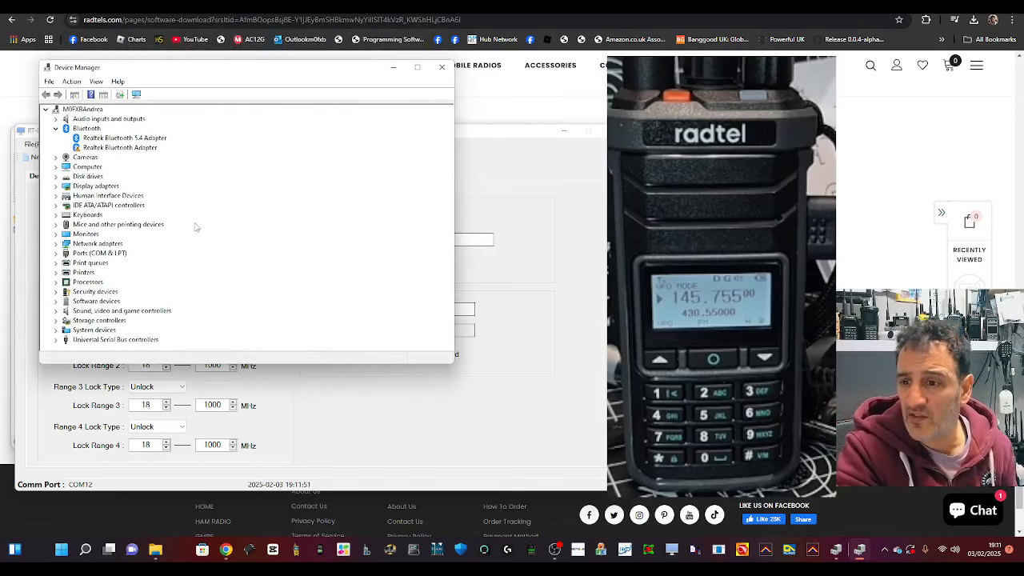
pyautogui.doubleClick(100, 253)
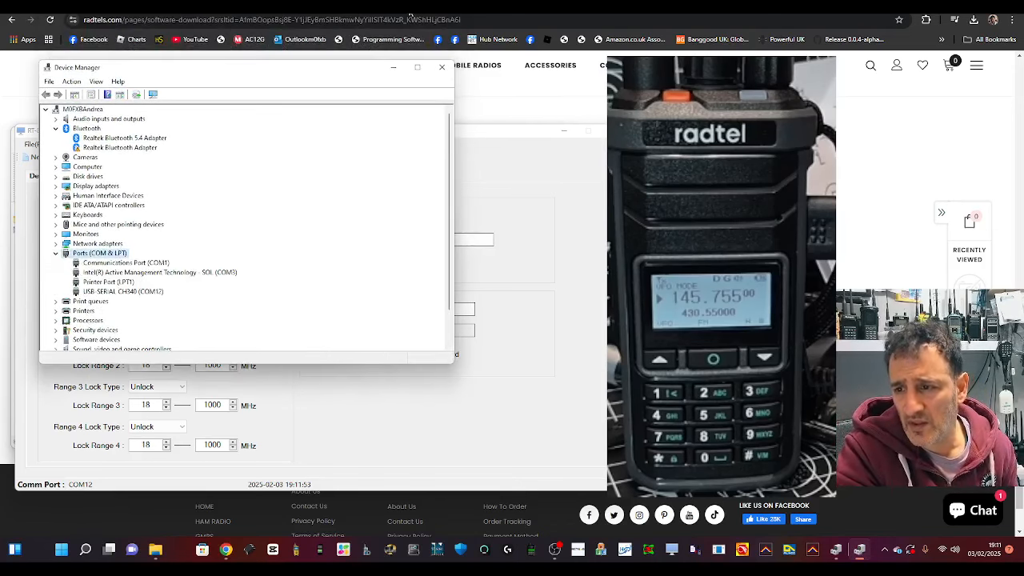
pyautogui.moveTo(373, 73); pyautogui.dragTo(355, 78)
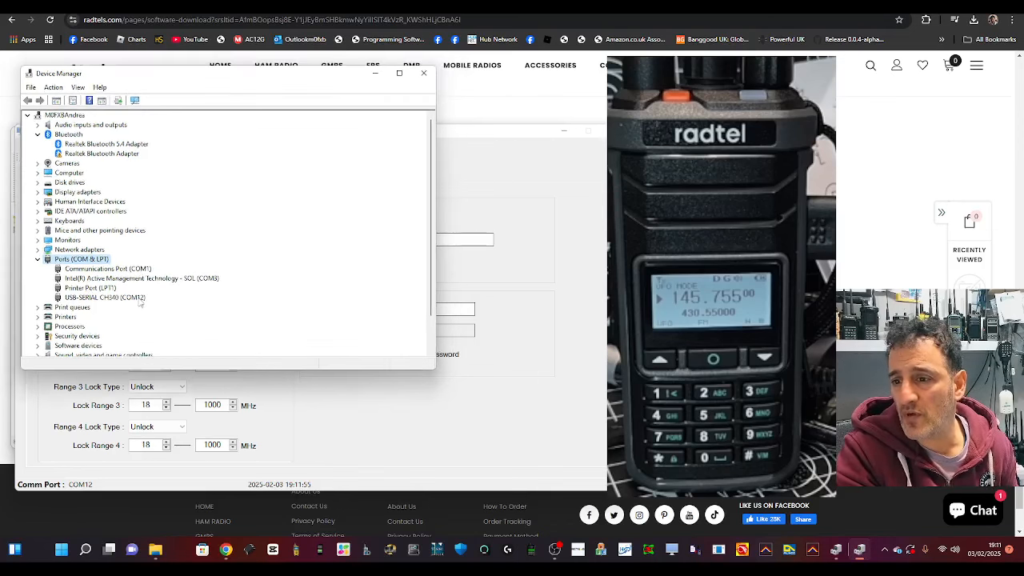
pyautogui.click(375, 73)
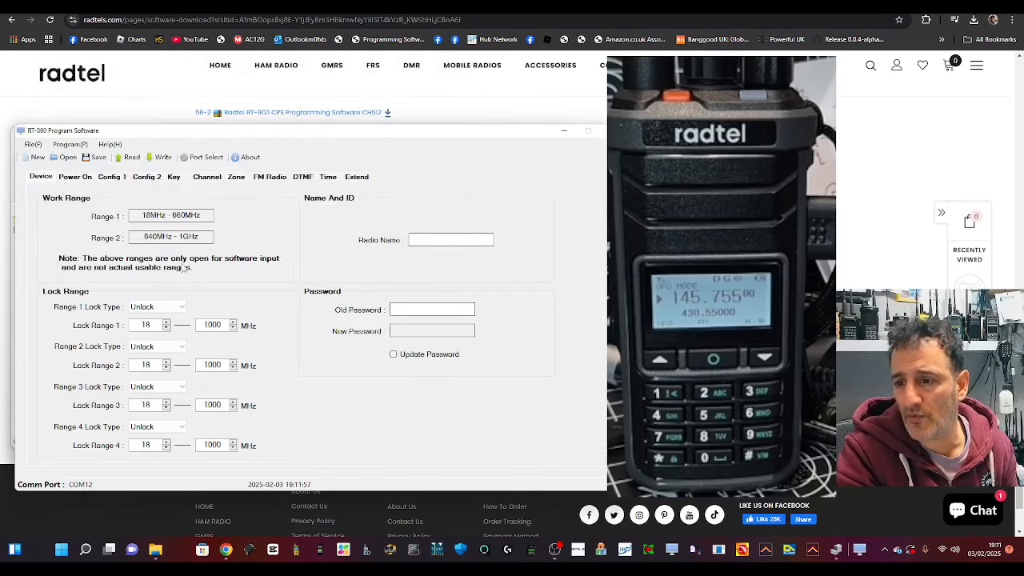
# Set the software's communication port to COM12 via Port Select
pyautogui.click(200, 157)
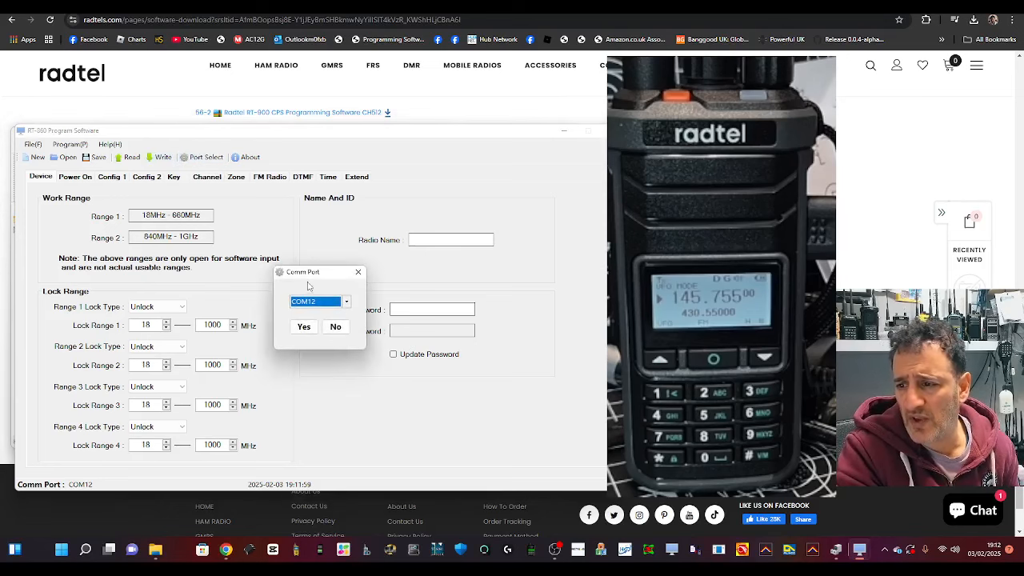
pyautogui.click(306, 328)
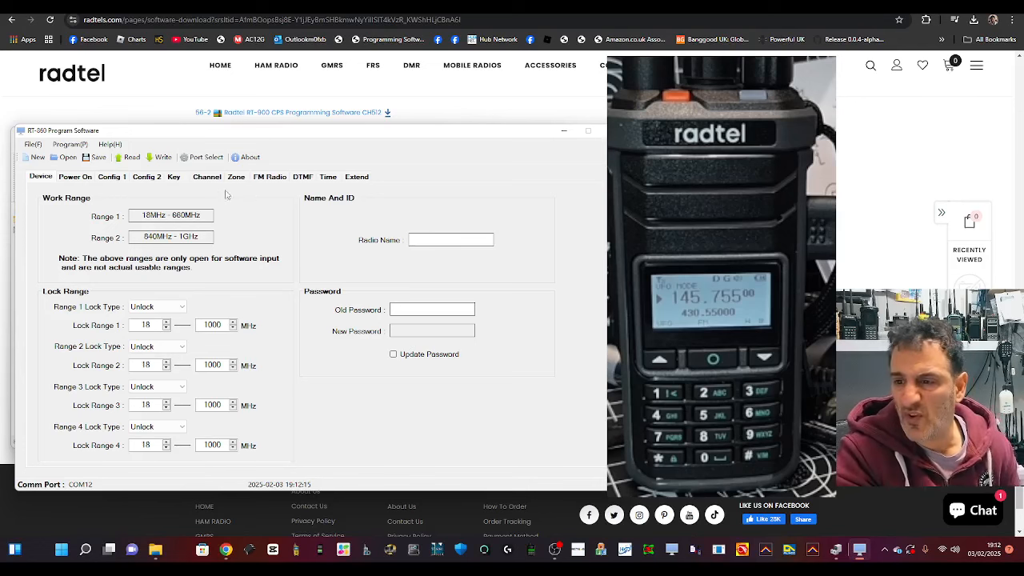
# Replace the Power On welcome message with the operator's callsign and name
pyautogui.click(74, 177)
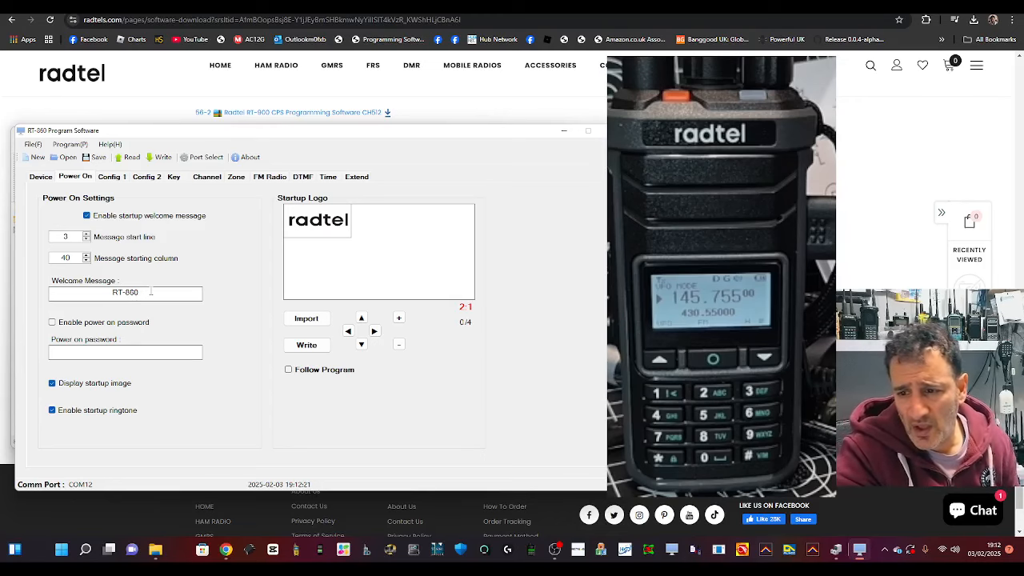
pyautogui.doubleClick(150, 292)
pyautogui.press('BackSpace')
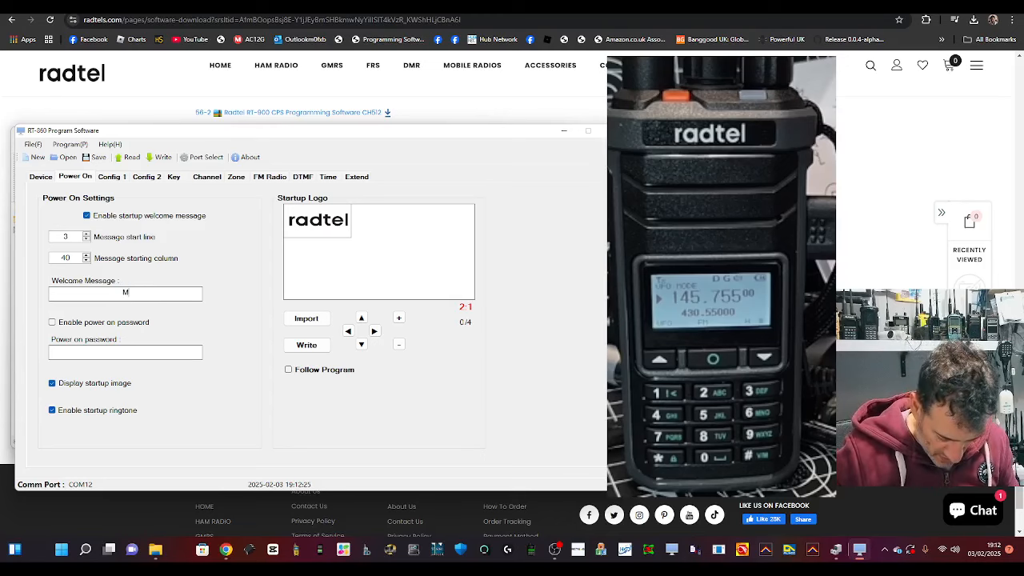
pyautogui.write('M0FXB ANDREAS')
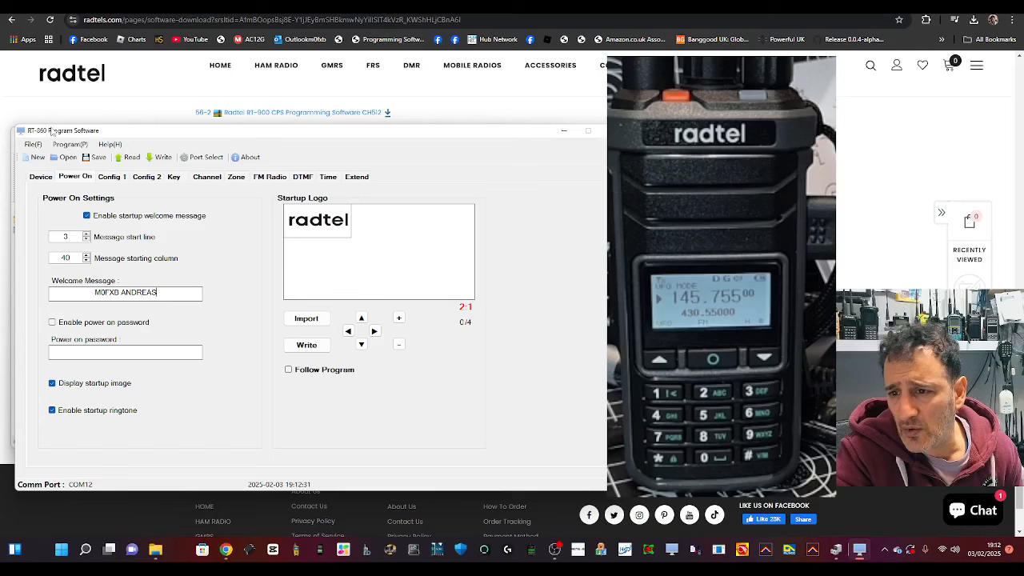
pyautogui.click(44, 177)
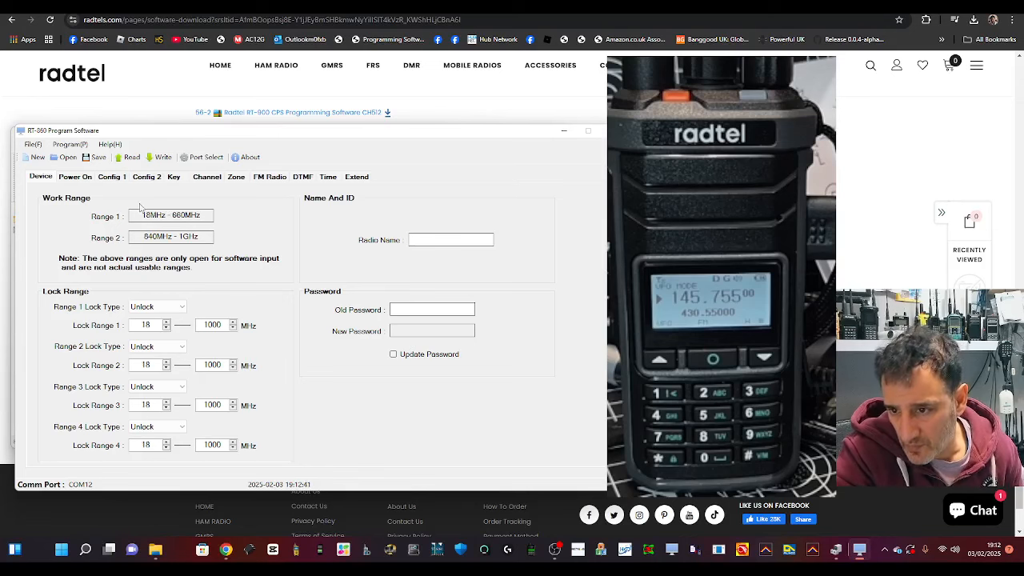
# Review the Power On, Basic Settings 1 (Display Timer kept Off) and Basic Settings 2 pages
pyautogui.click(77, 177)
pyautogui.click(105, 179)
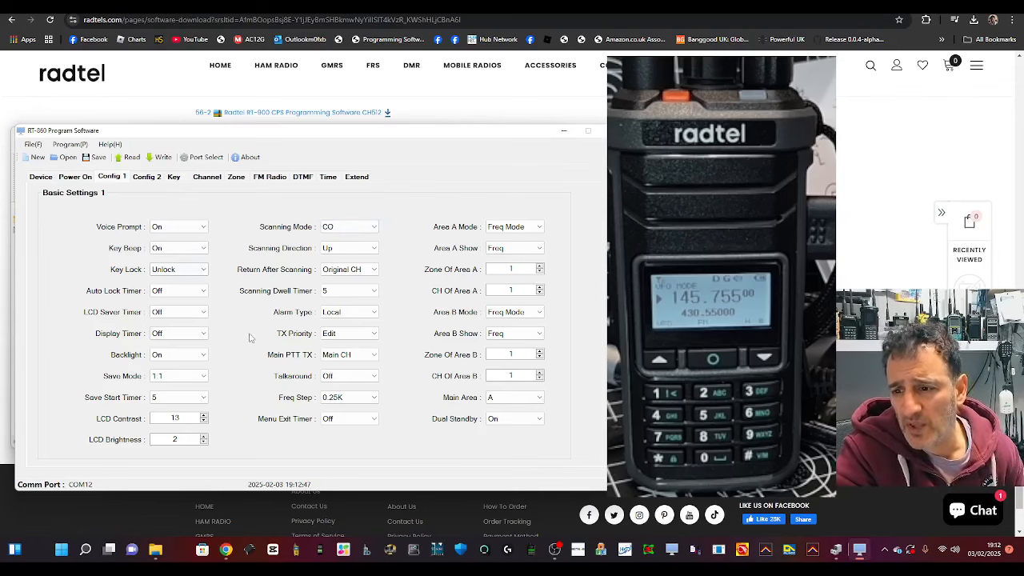
pyautogui.click(174, 333)
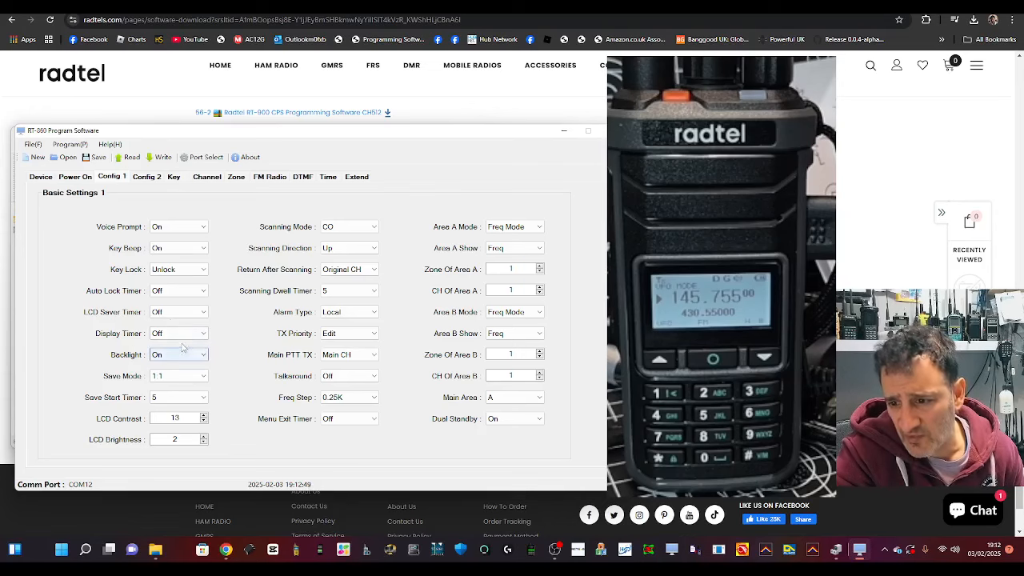
pyautogui.click(184, 349)
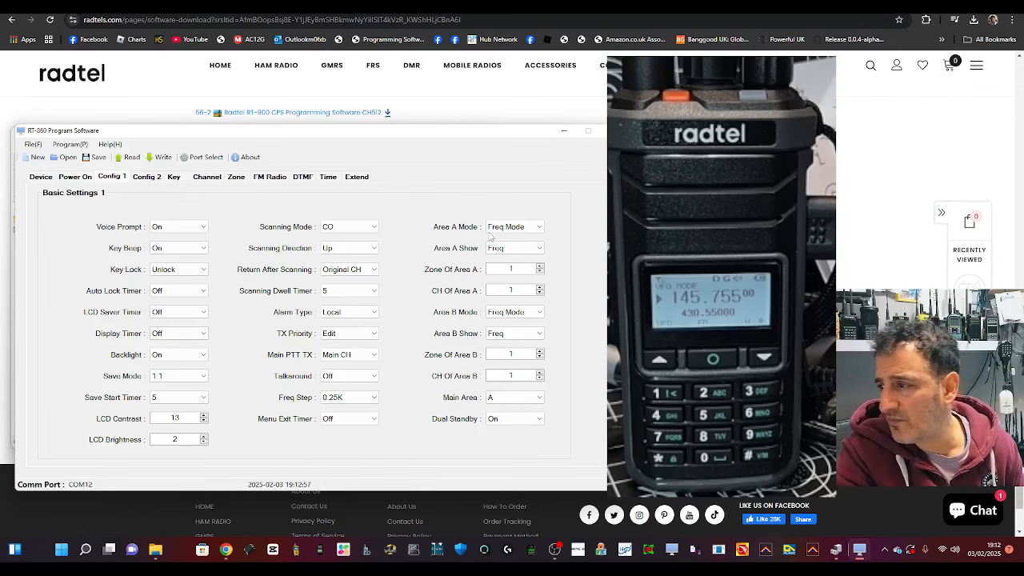
pyautogui.click(149, 178)
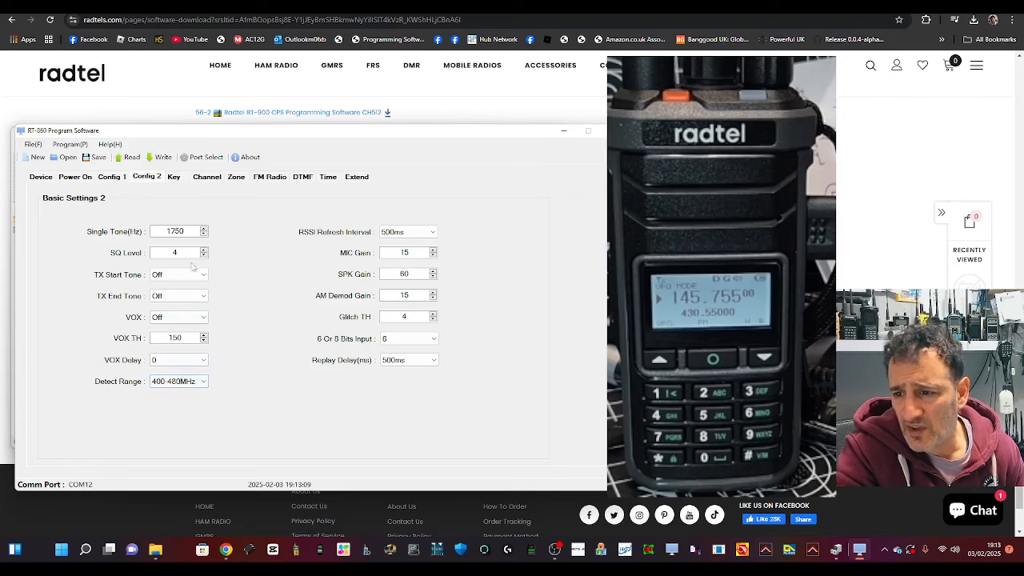
pyautogui.click(171, 178)
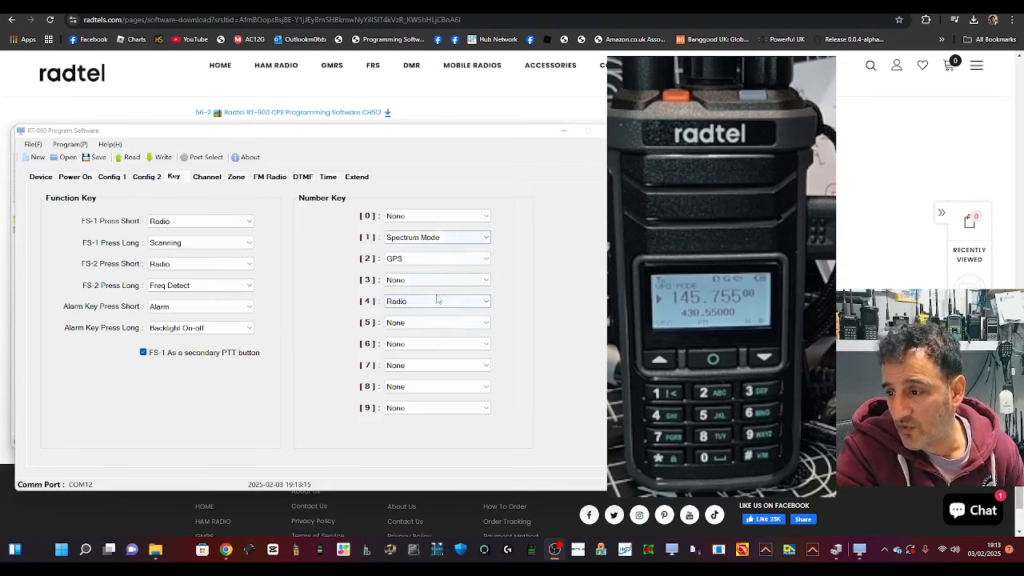
# Assign Spectrum Mode to number key 3
pyautogui.click(485, 281)
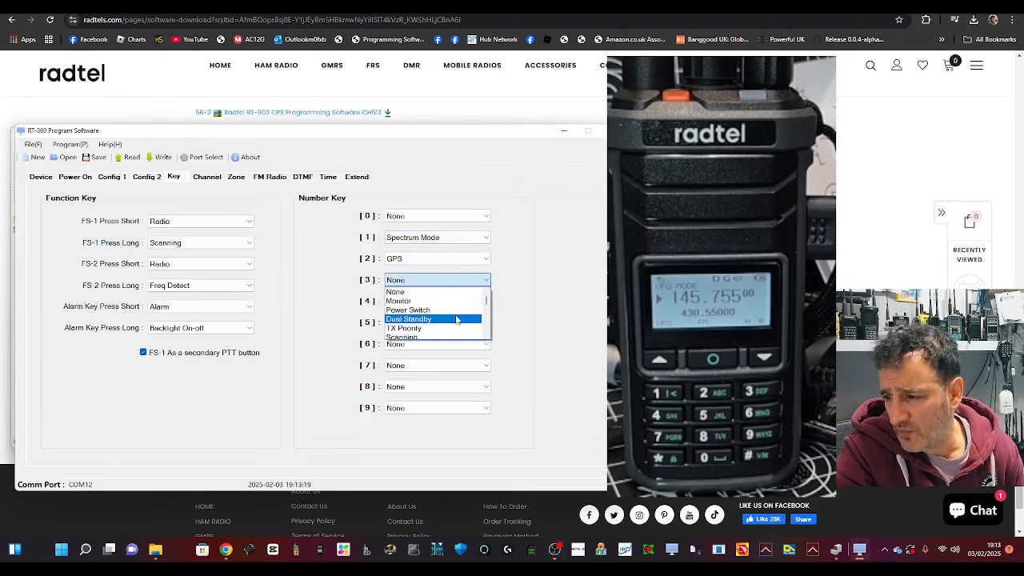
pyautogui.scroll(-5, 456, 319)
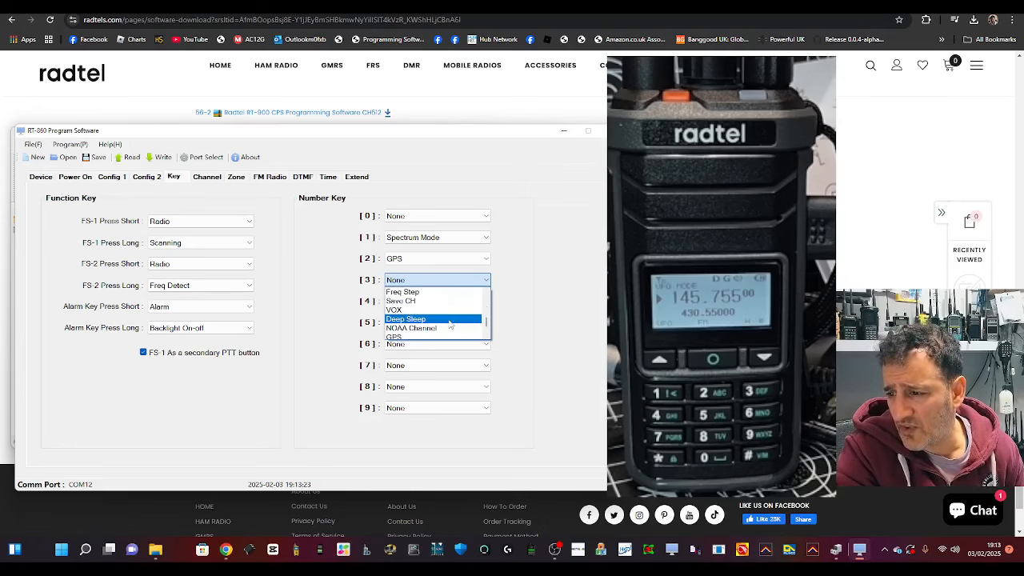
pyautogui.scroll(1, 449, 322)
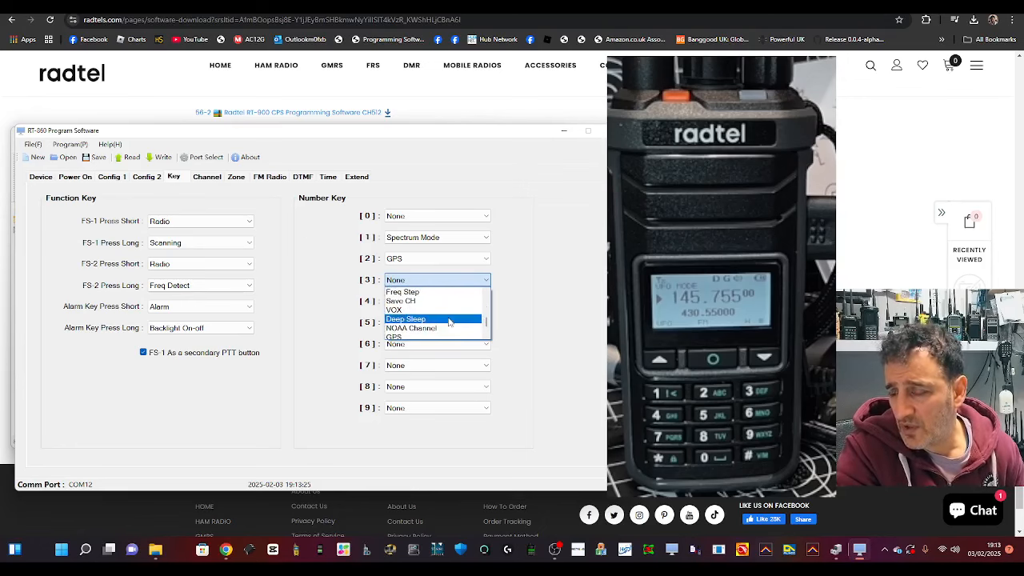
pyautogui.scroll(1, 449, 322)
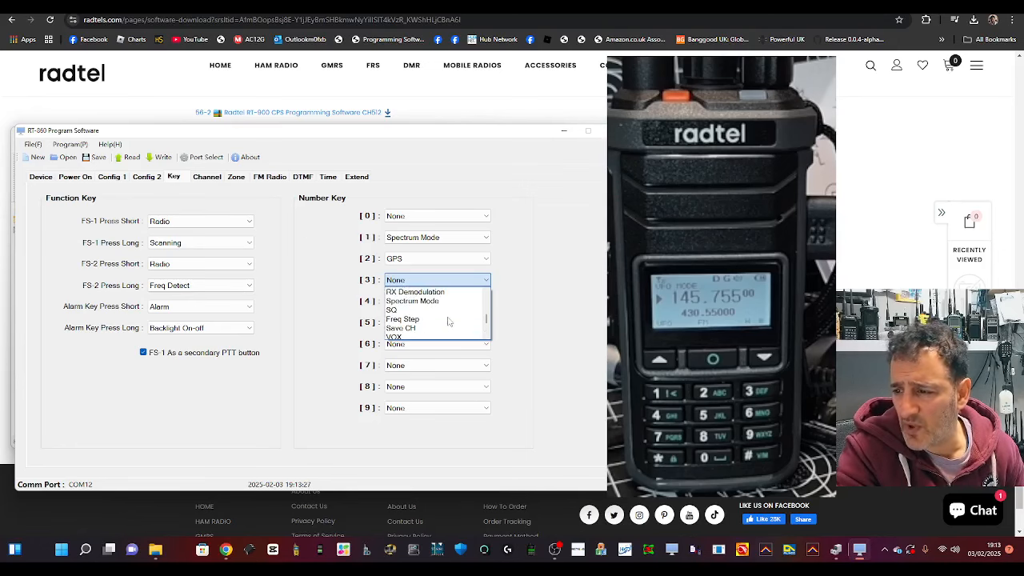
pyautogui.scroll(2, 436, 316)
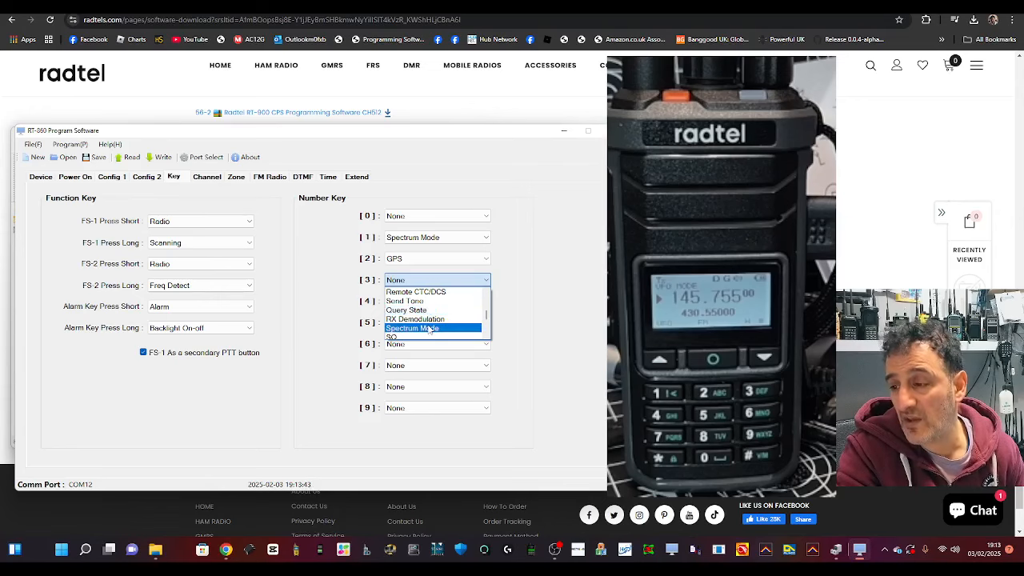
pyautogui.click(429, 328)
# Assign Radio to number key 4 and Freq Detect to number key 5
pyautogui.click(480, 301)
pyautogui.click(480, 312)
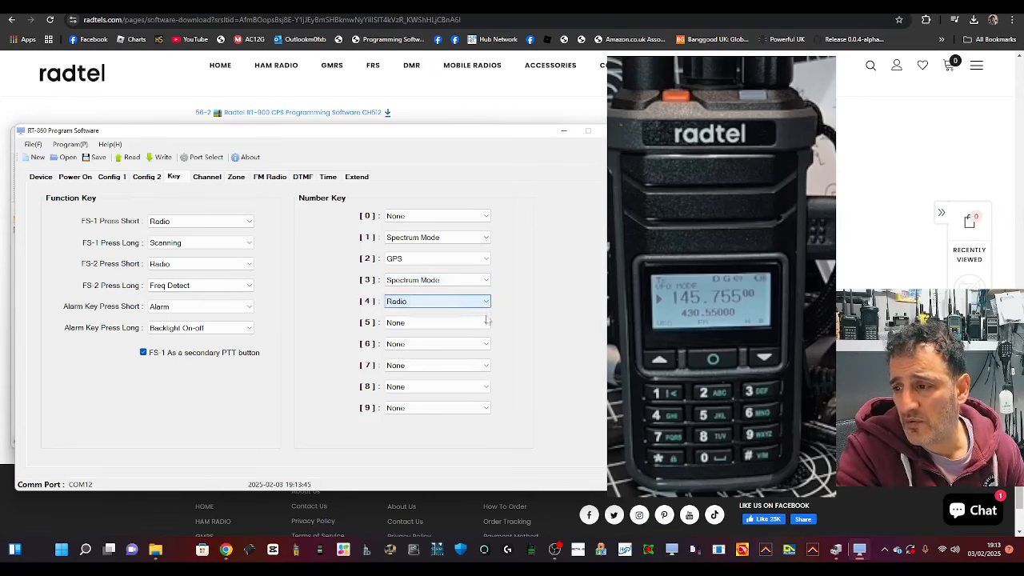
pyautogui.click(486, 323)
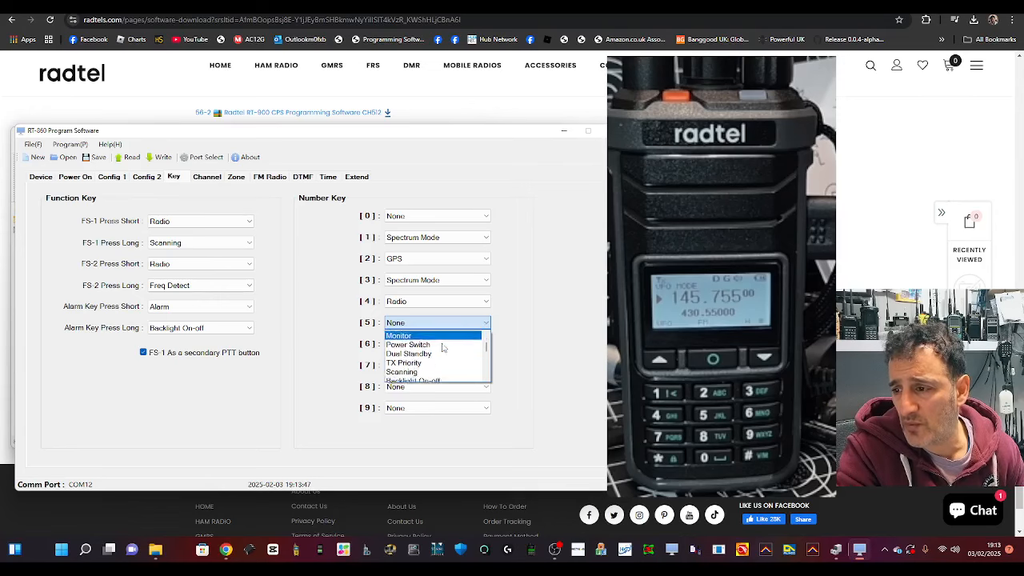
pyautogui.scroll(-2, 442, 344)
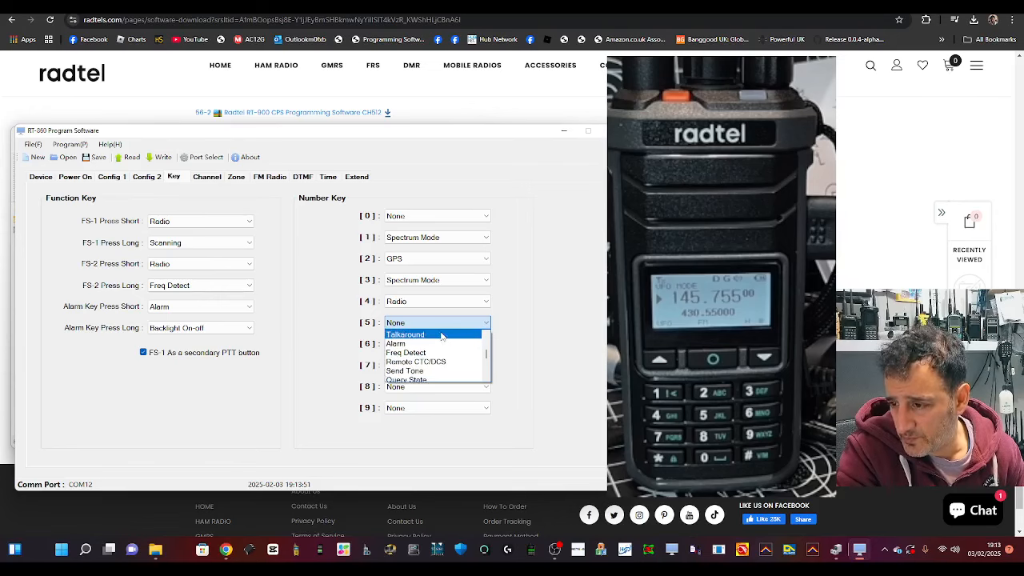
pyautogui.scroll(-1, 442, 352)
pyautogui.scroll(2, 441, 352)
pyautogui.click(436, 352)
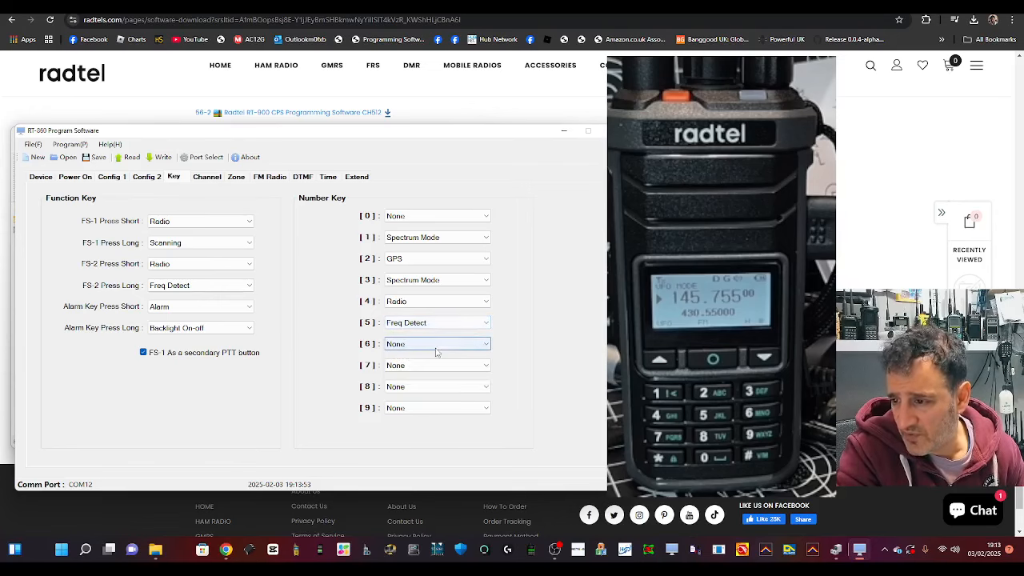
pyautogui.click(207, 177)
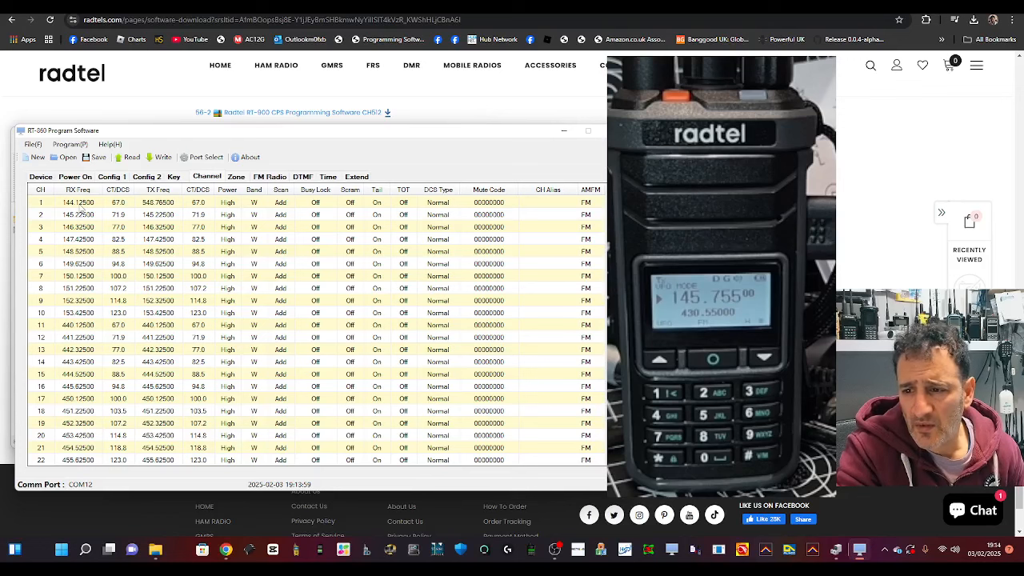
# Set channel 1's receive and transmit frequencies to 434.550
pyautogui.click(78, 202)
pyautogui.doubleClick(78, 202)
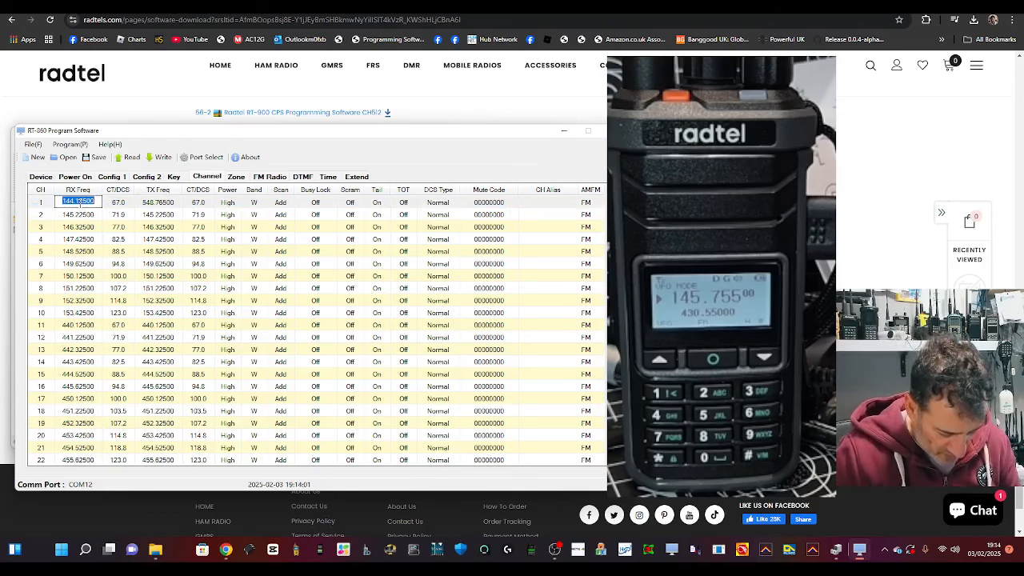
pyautogui.write('43')
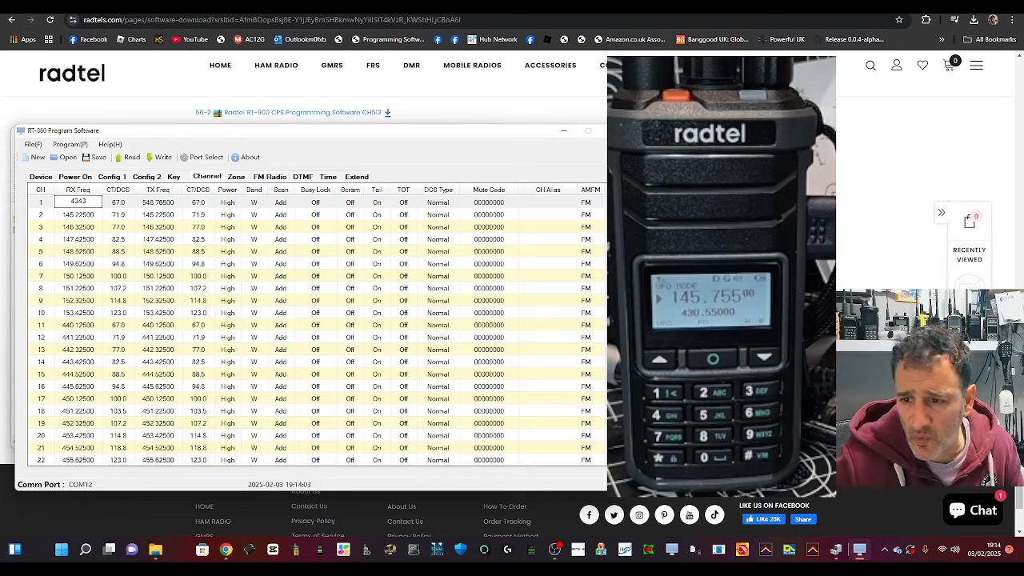
pyautogui.write('4.550')
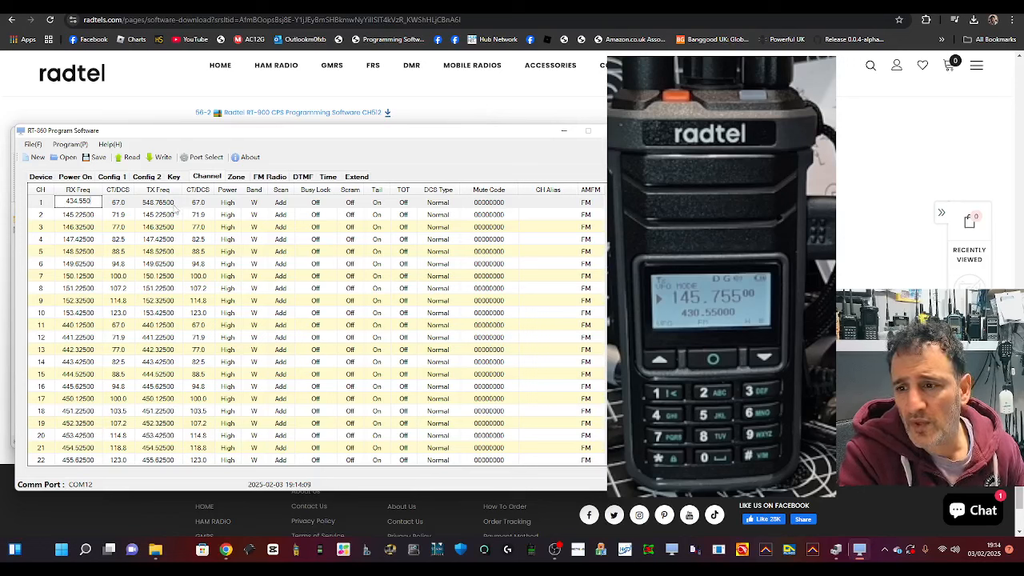
pyautogui.click(160, 202)
pyautogui.doubleClick(164, 201)
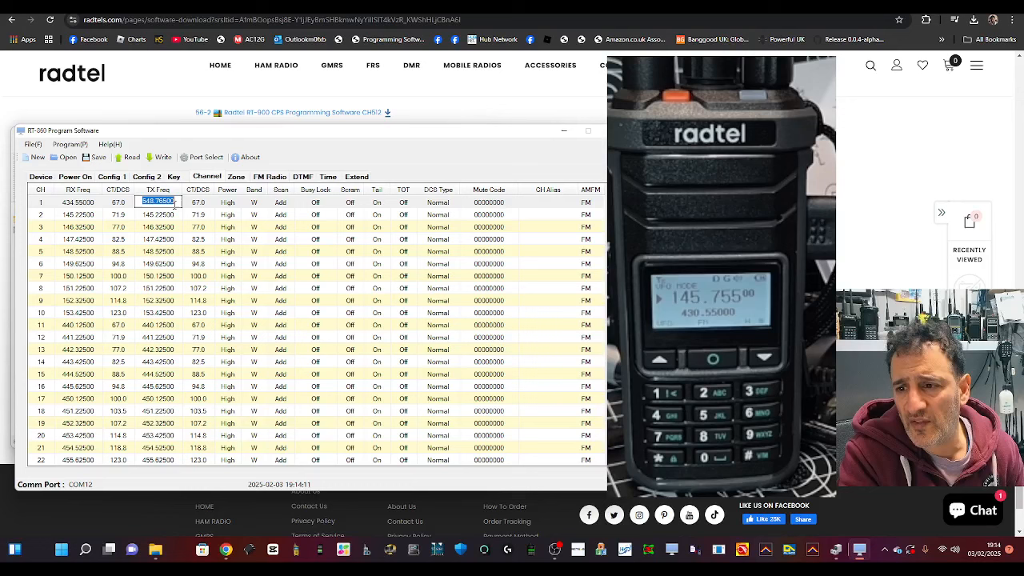
pyautogui.write('434')
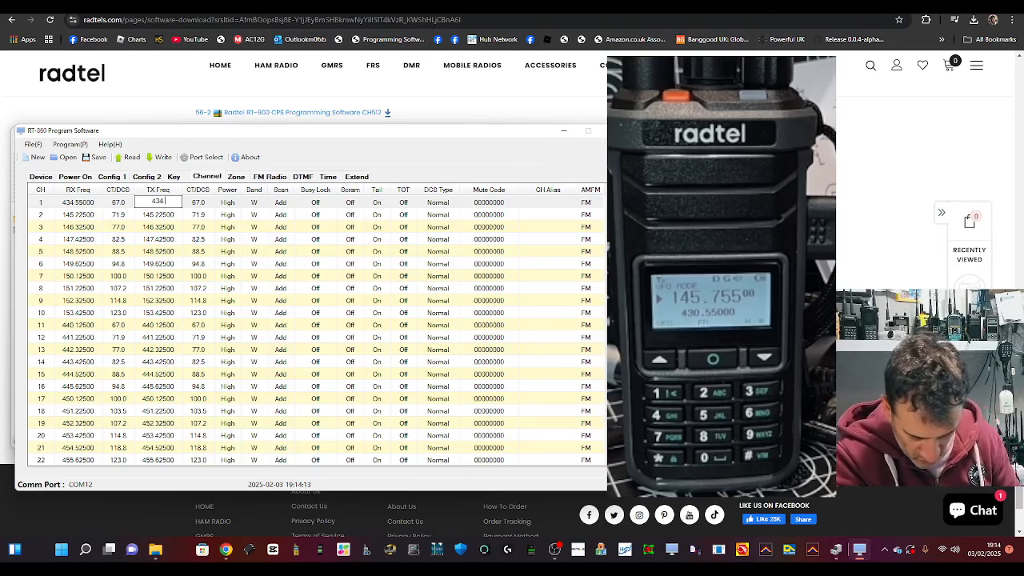
pyautogui.write('.550')
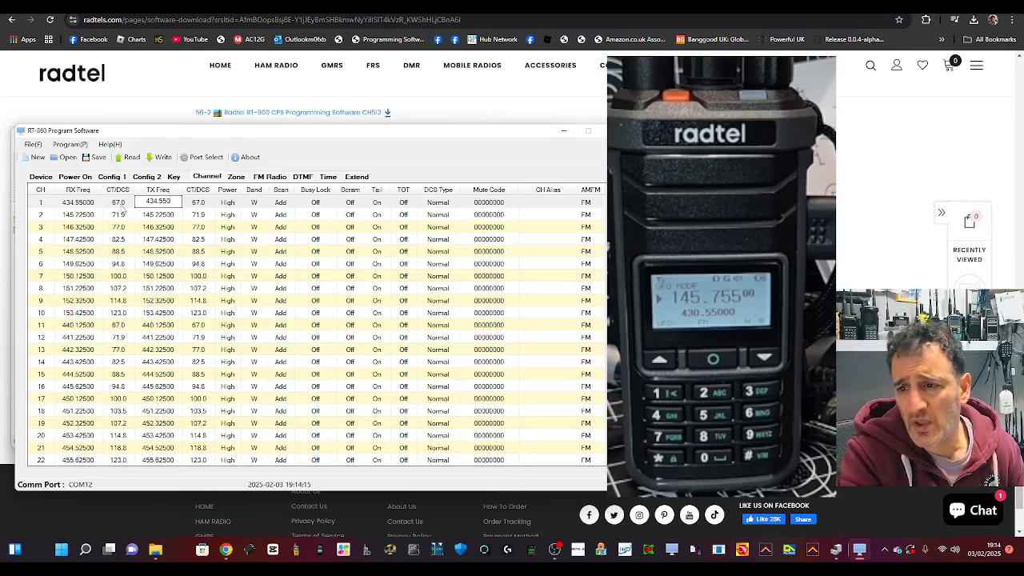
# Set channel 1's receive tone to None and transmit tone to 77.0
pyautogui.click(122, 205)
pyautogui.click(130, 204)
pyautogui.moveTo(131, 210)
pyautogui.mouseDown()
pyautogui.moveTo(132, 242)
pyautogui.moveTo(132, 211)
pyautogui.mouseUp()
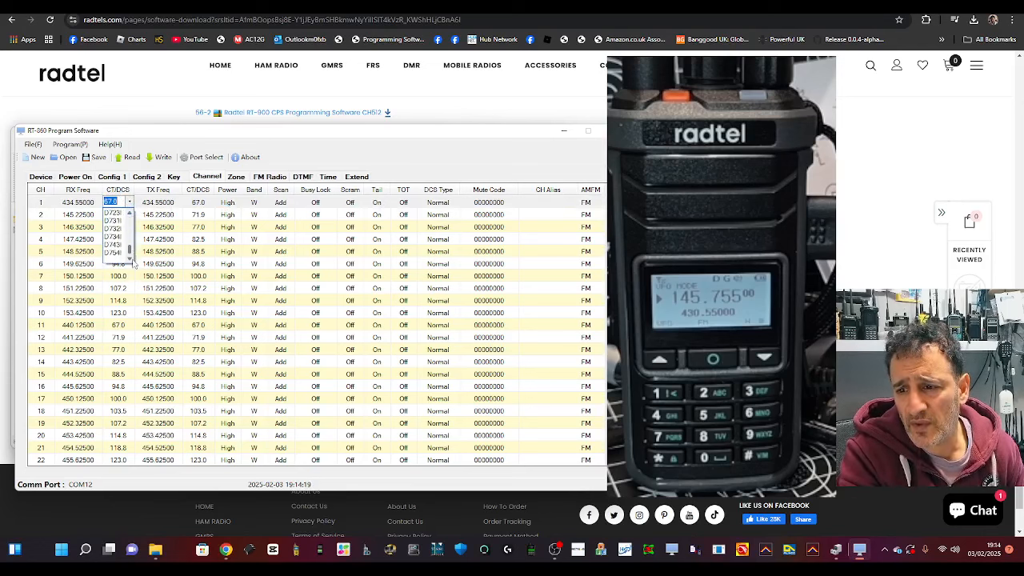
pyautogui.click(113, 213)
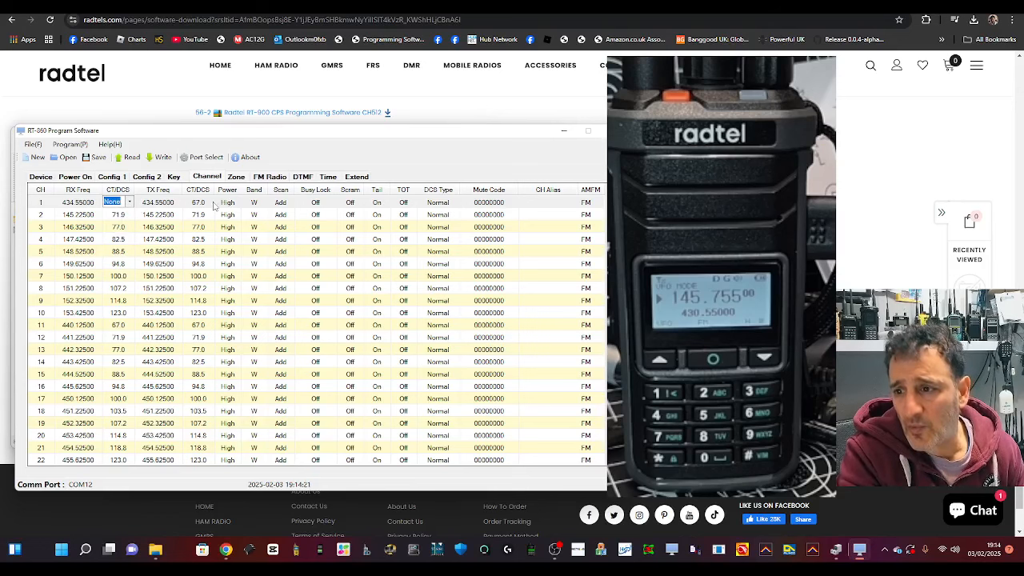
pyautogui.click(211, 203)
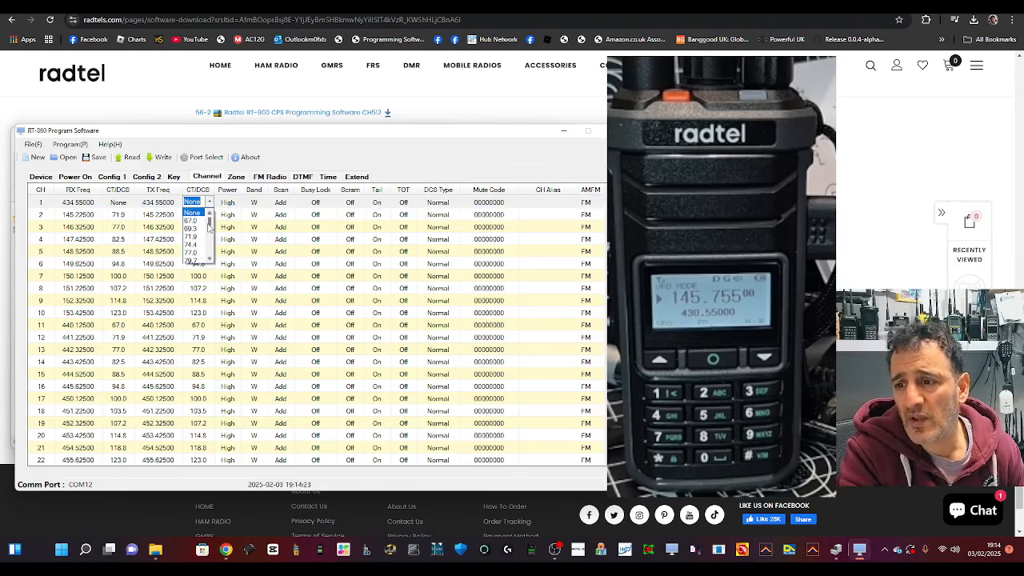
pyautogui.moveTo(209, 222); pyautogui.dragTo(209, 222)
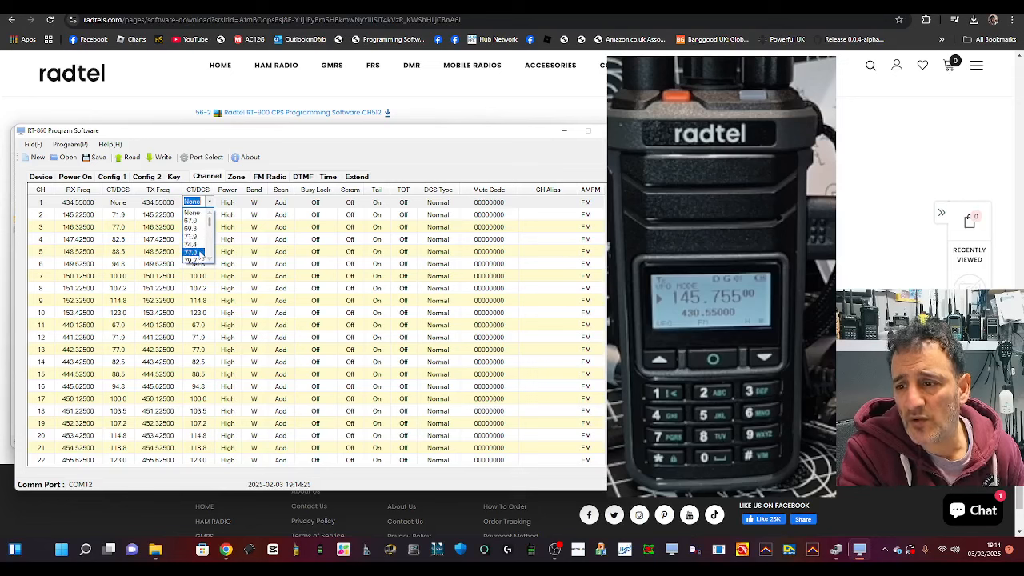
pyautogui.click(192, 252)
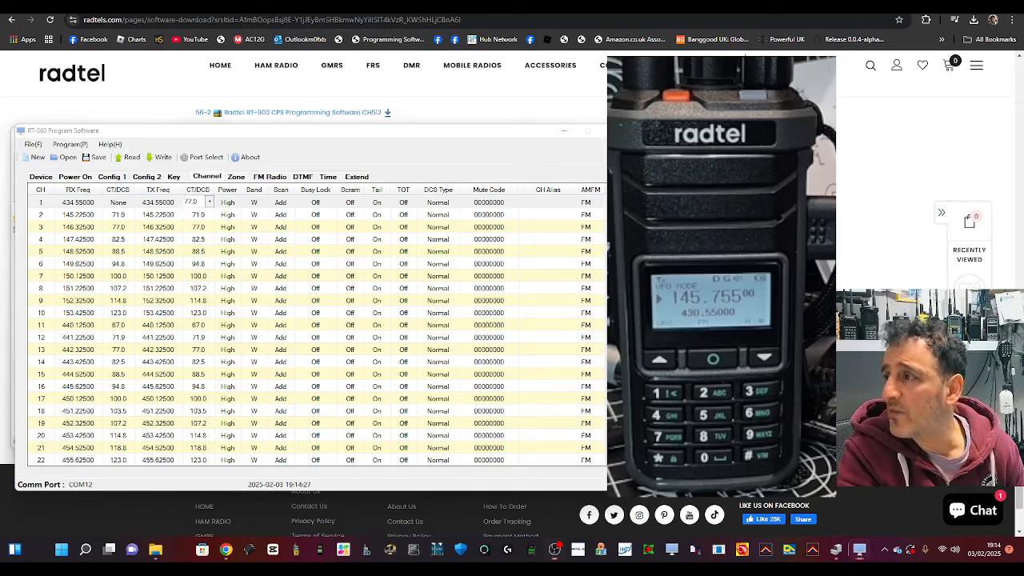
pyautogui.click(873, 64)
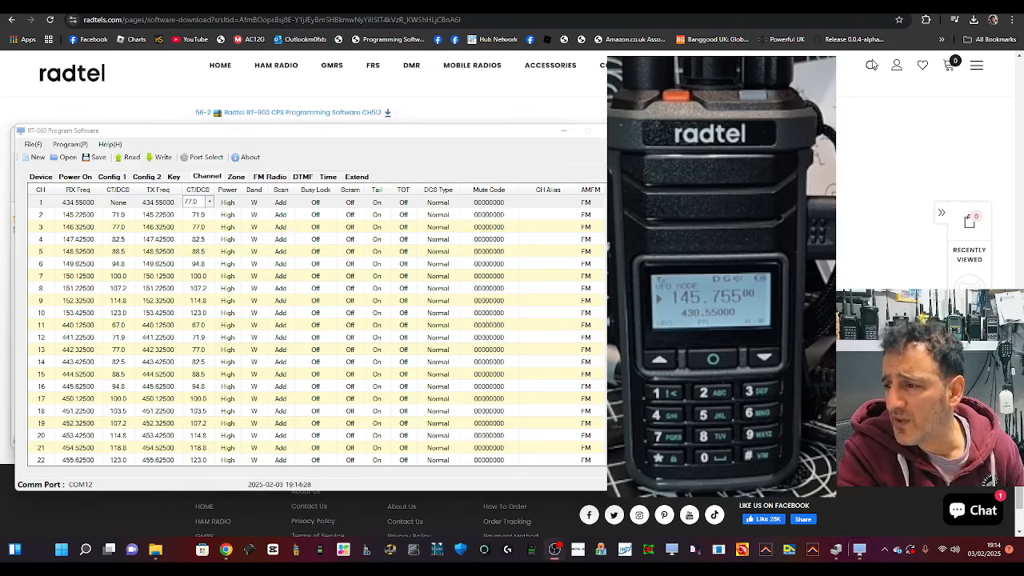
# Give channel 1 the alias HUBNET
pyautogui.click(547, 200)
pyautogui.click(547, 201)
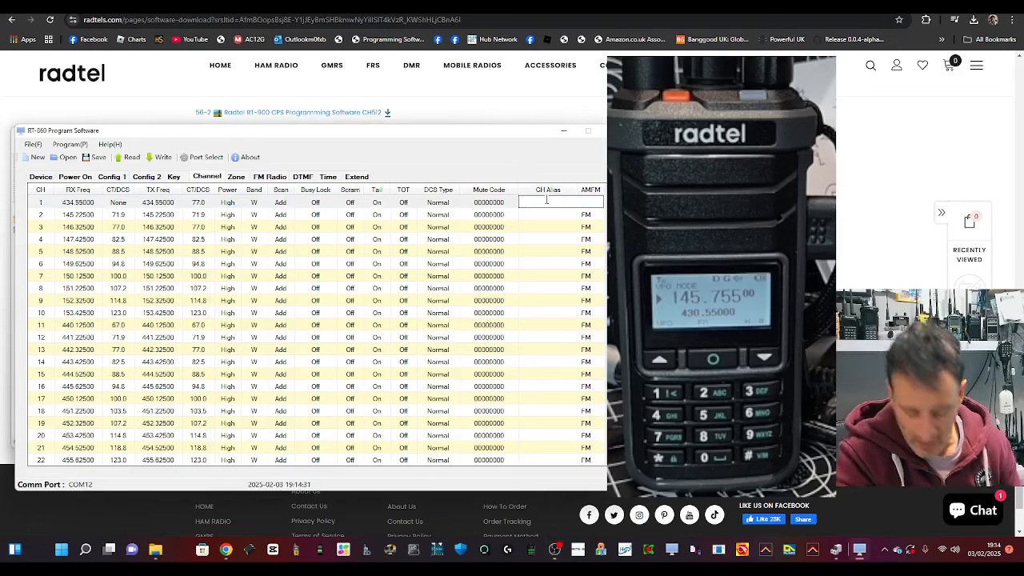
pyautogui.write('HU')
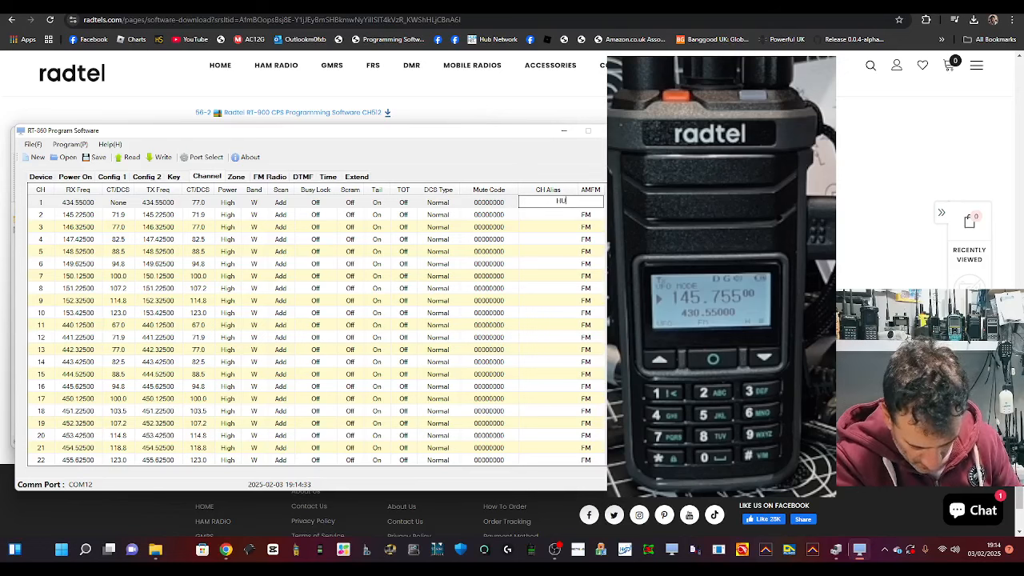
pyautogui.write('DN')
pyautogui.write('ET')
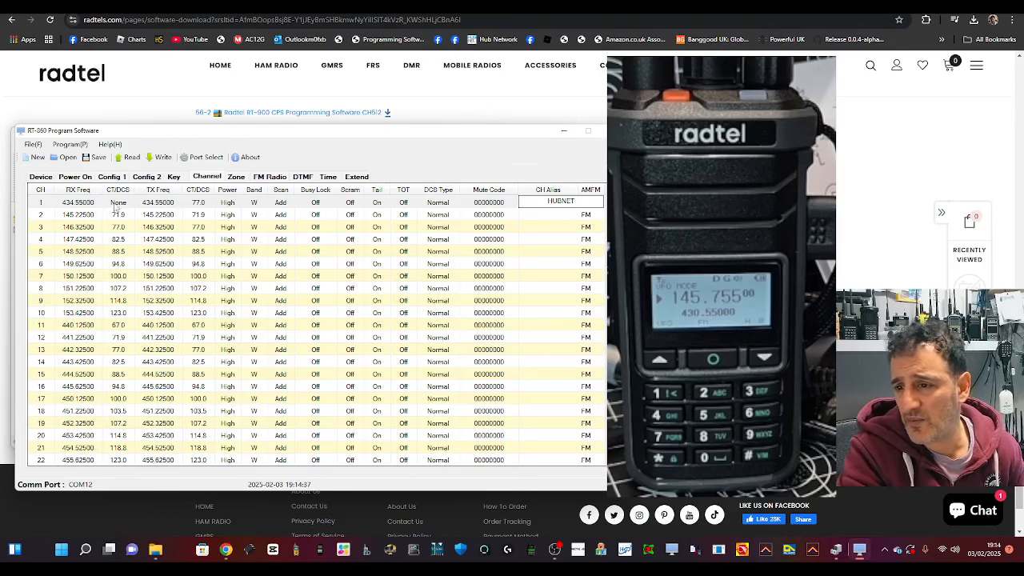
pyautogui.click(92, 215)
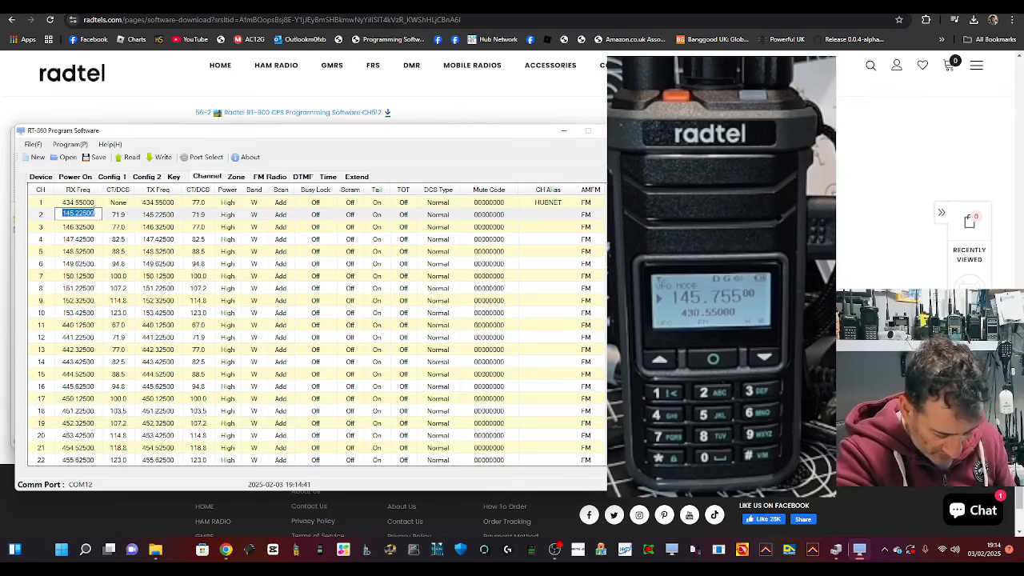
# Give channel 2 receive frequency 145.750, no receive tone, and transmit frequency 145.15
pyautogui.write('1')
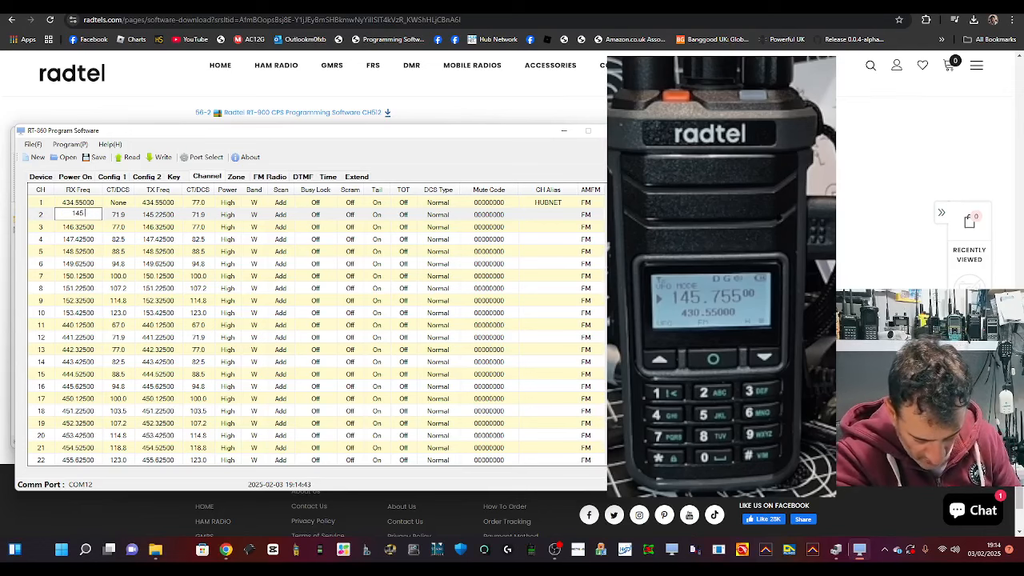
pyautogui.write('45.750')
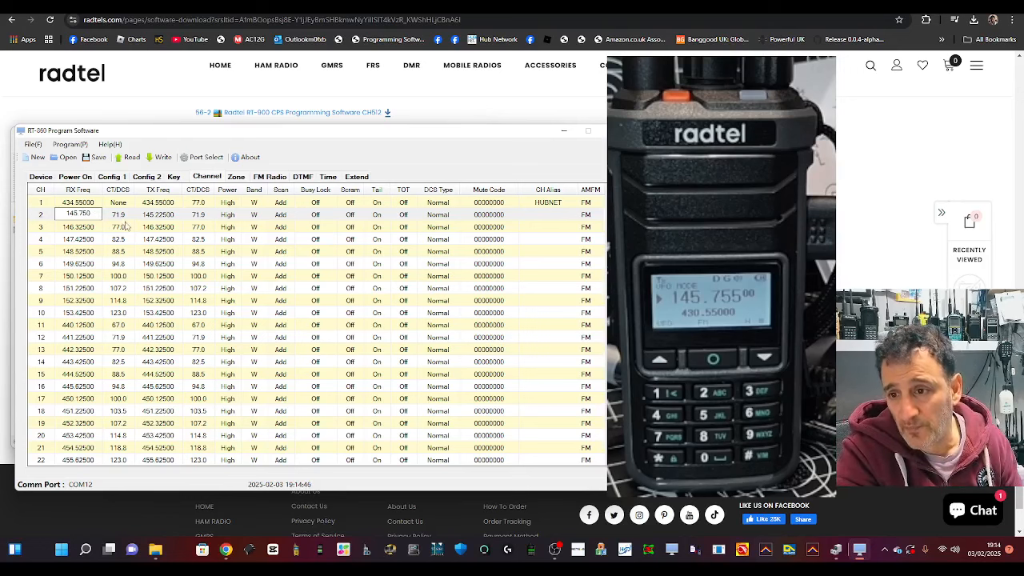
pyautogui.click(125, 215)
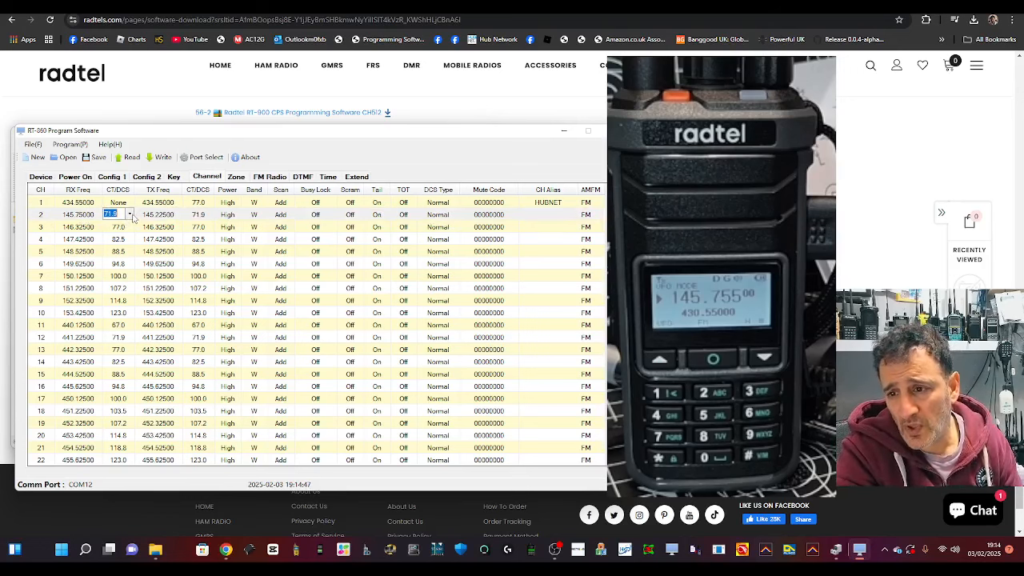
pyautogui.click(130, 215)
pyautogui.moveTo(129, 232); pyautogui.dragTo(130, 231)
pyautogui.click(112, 226)
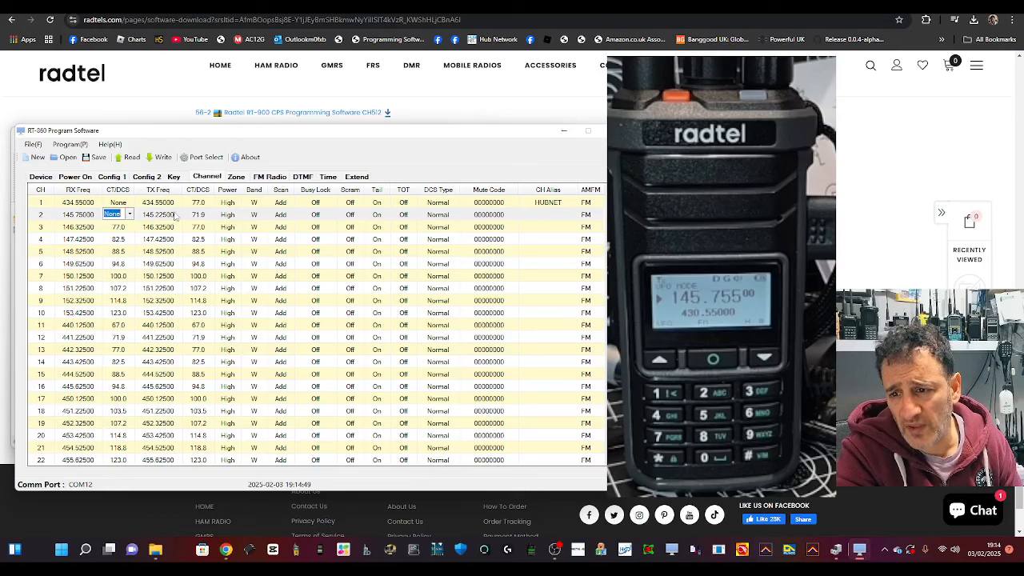
pyautogui.click(177, 214)
pyautogui.write('1')
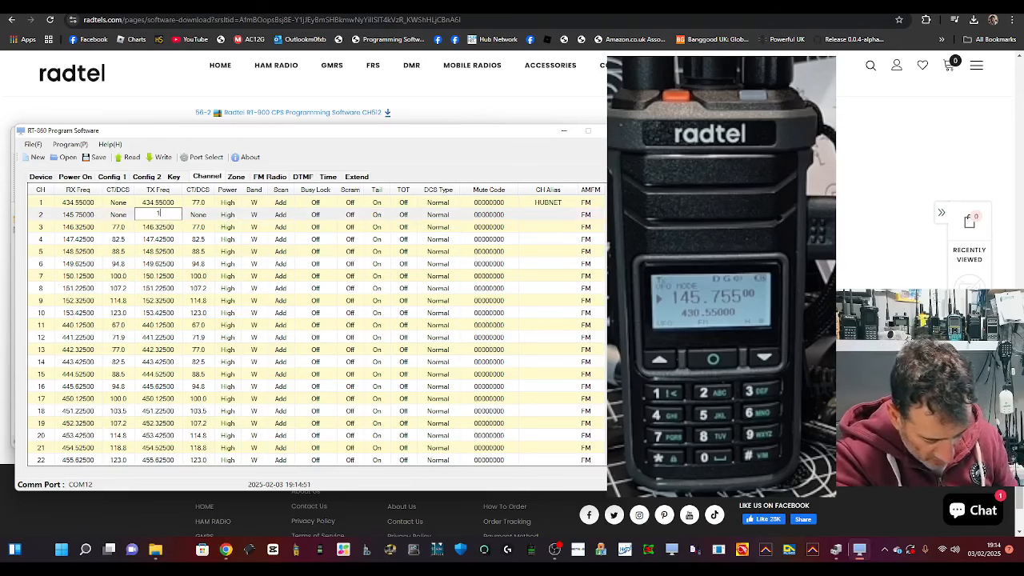
pyautogui.write('45.1')
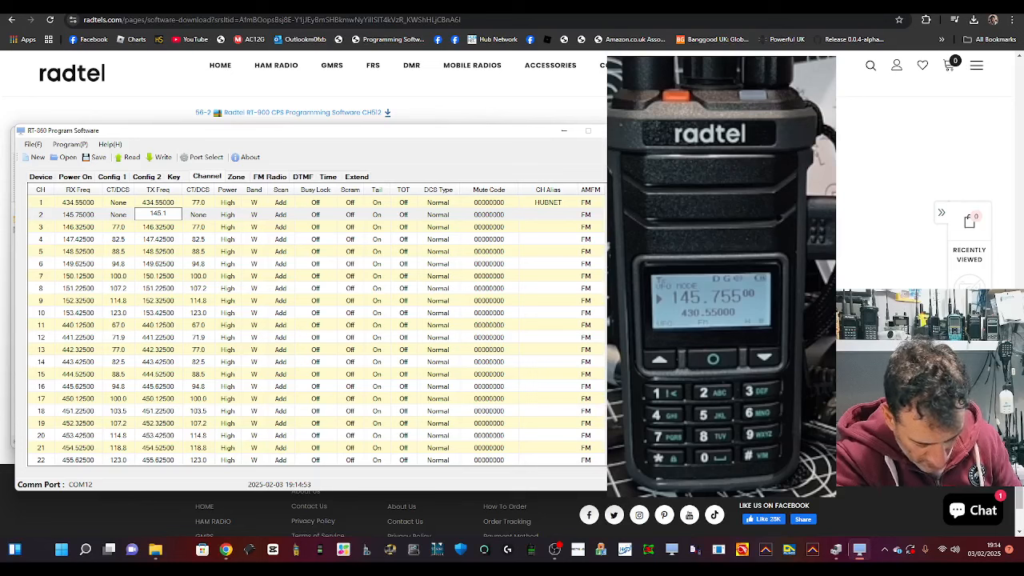
pyautogui.write('5')
# Alias channel 2 as GB3BC and set its transmit tone to 94.8
pyautogui.click(549, 215)
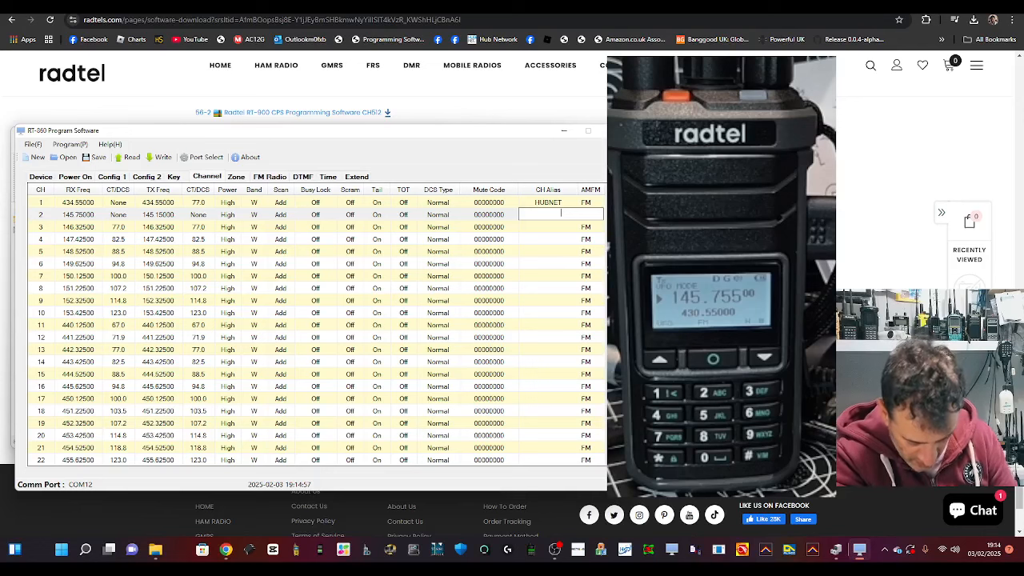
pyautogui.write('GB')
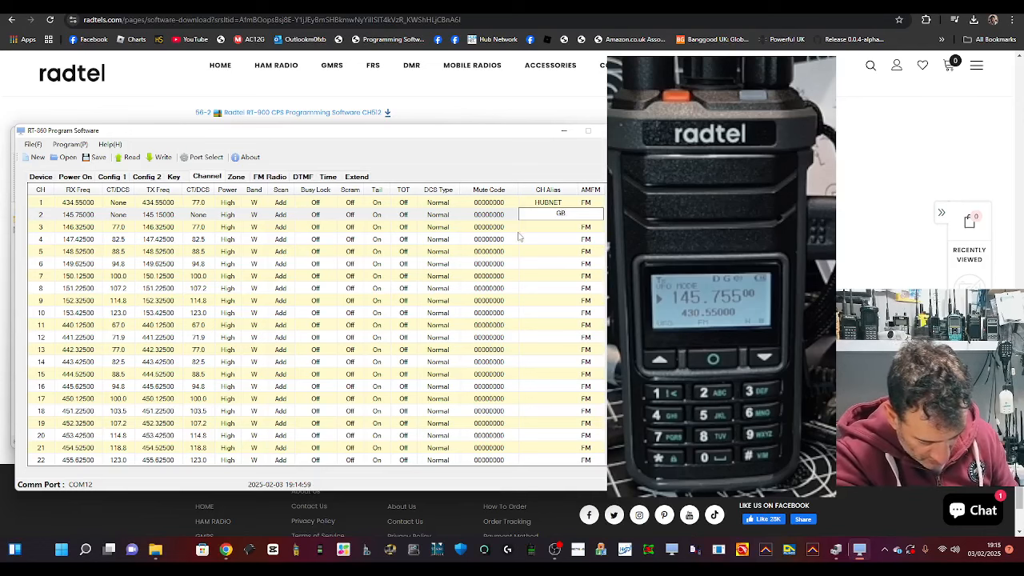
pyautogui.write('3')
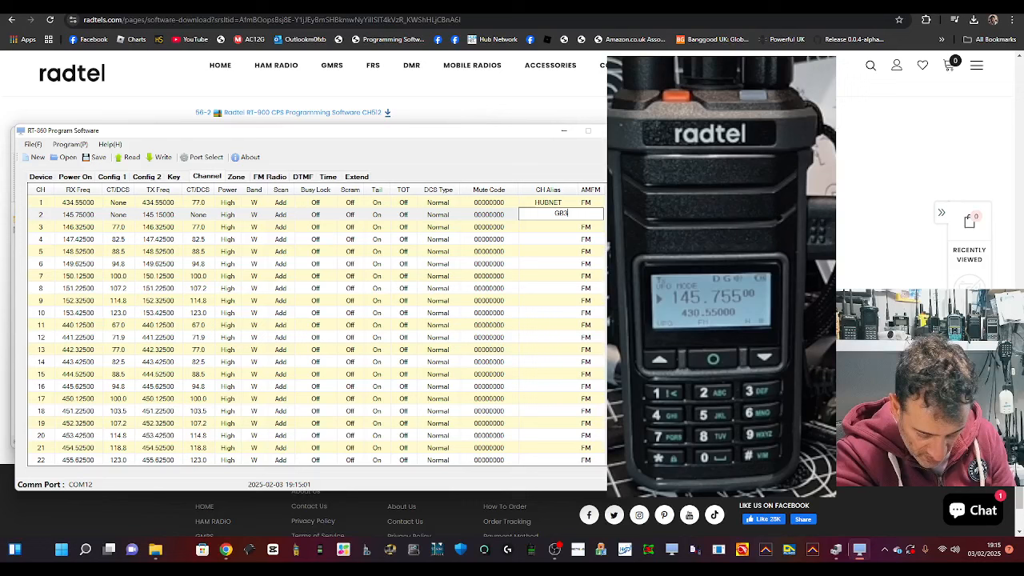
pyautogui.write('BC')
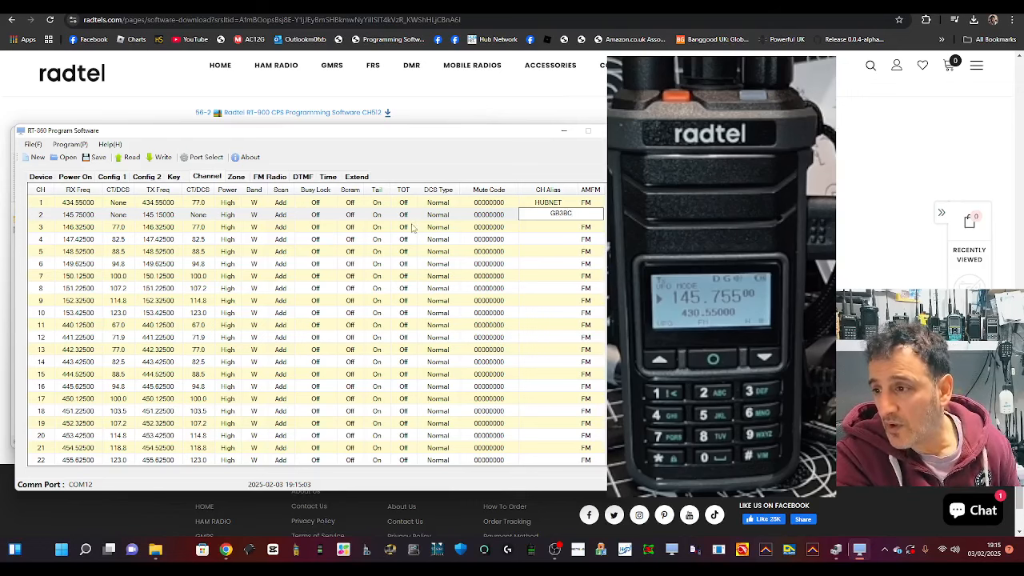
pyautogui.click(205, 216)
pyautogui.click(209, 214)
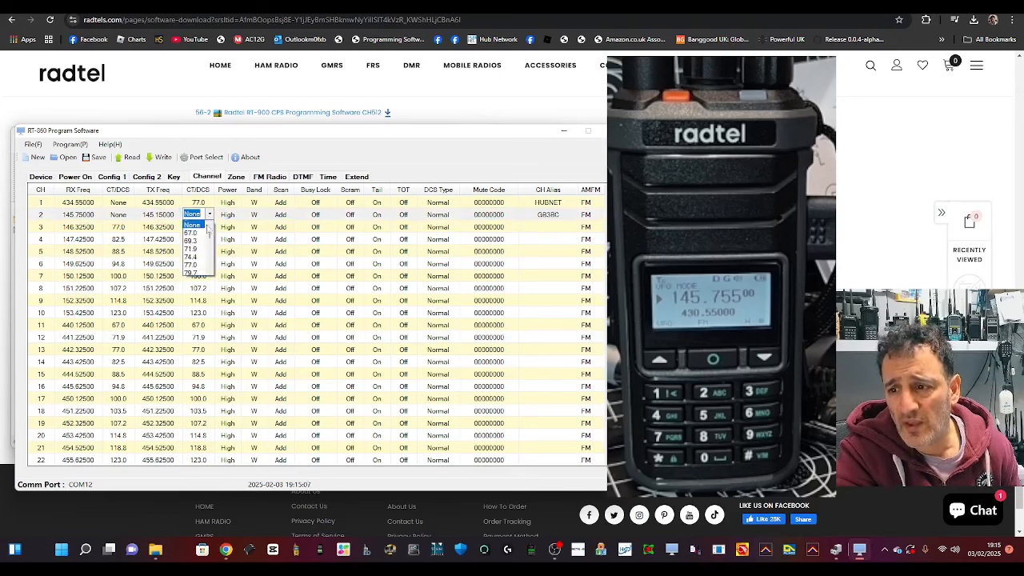
pyautogui.scroll(-2, 200, 252)
pyautogui.scroll(-1, 200, 262)
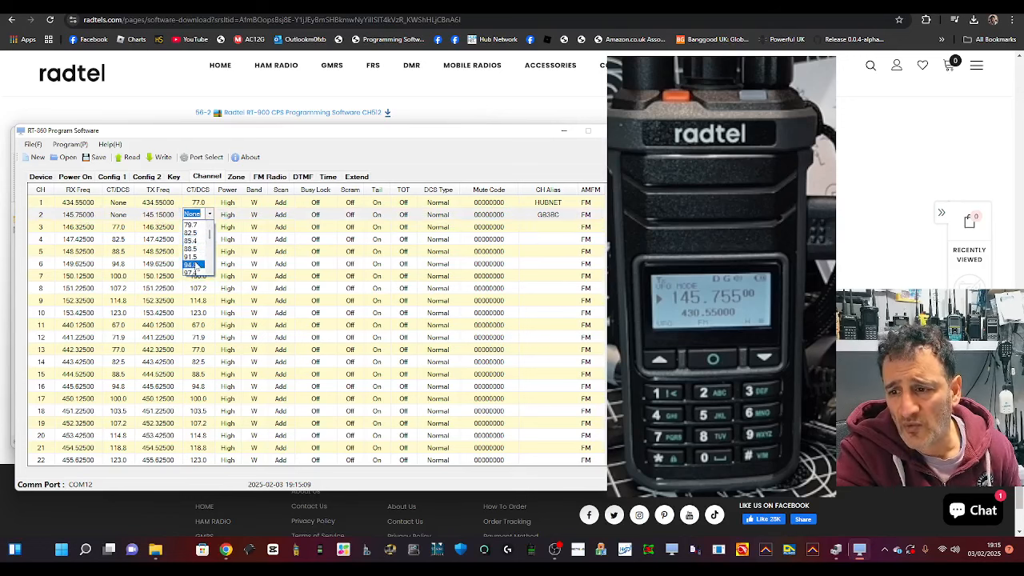
pyautogui.click(195, 264)
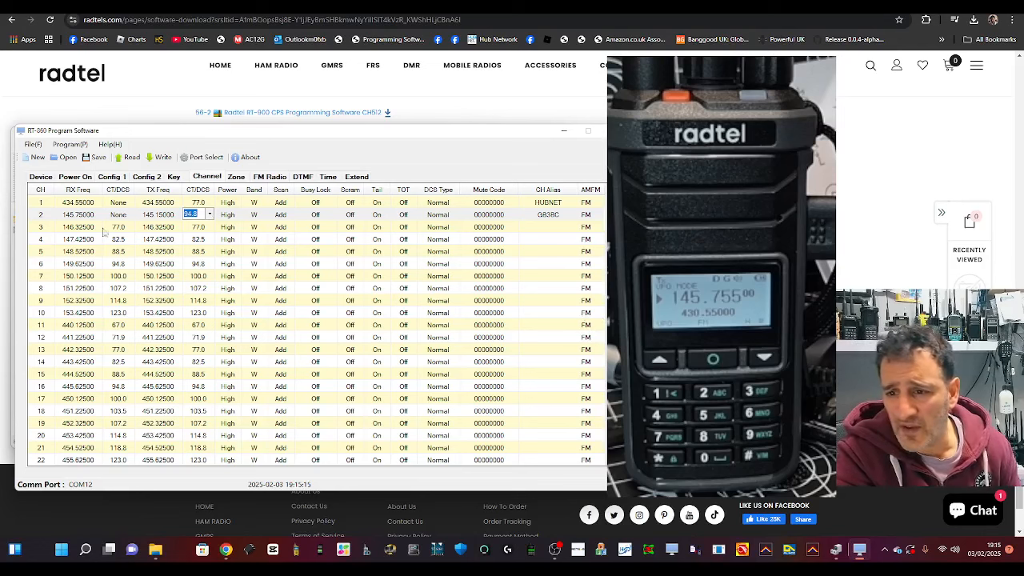
# Set channel 3's receive and transmit frequencies to 133.850
pyautogui.click(78, 227)
pyautogui.write('133')
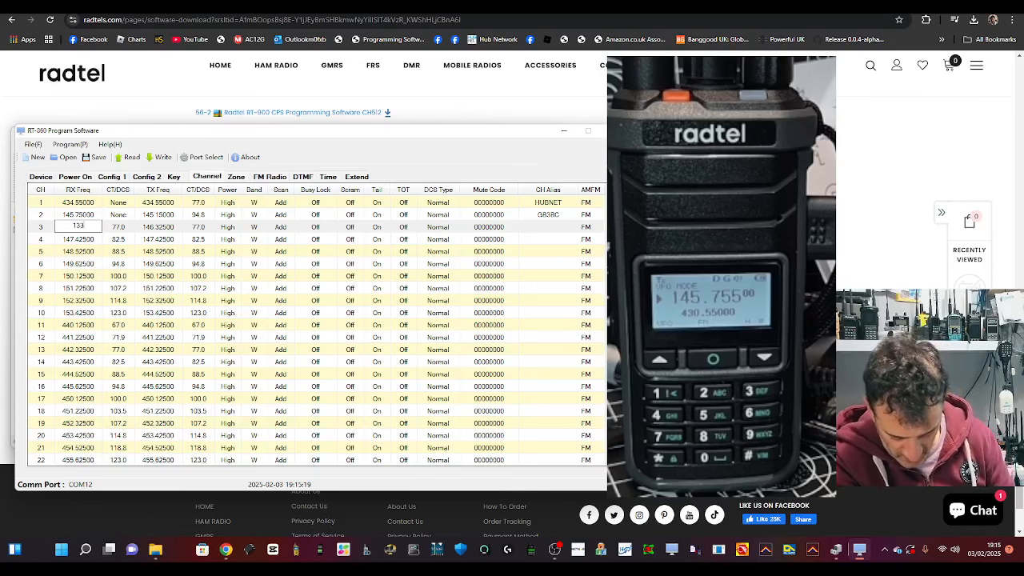
pyautogui.write('.8')
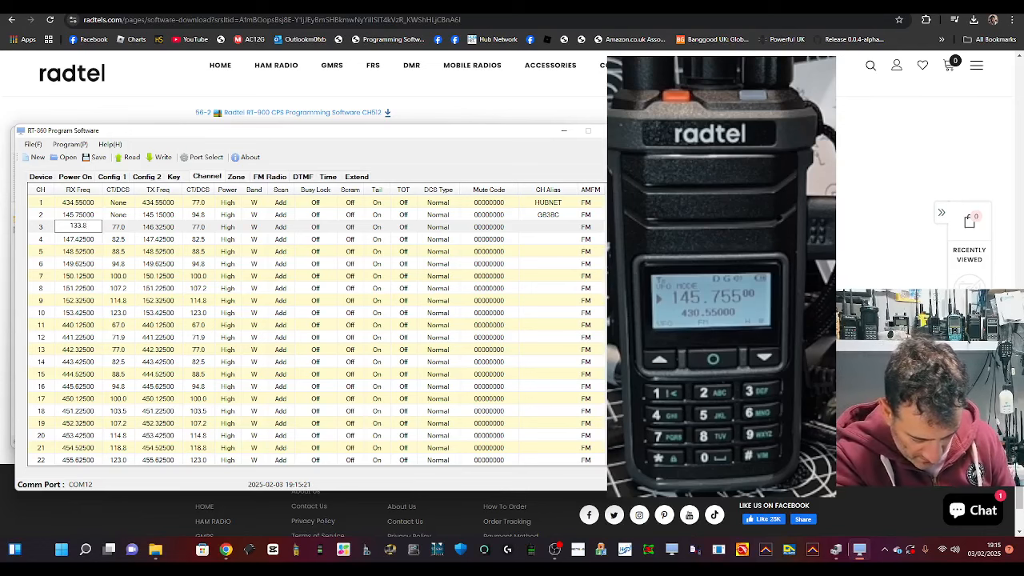
pyautogui.write('50')
pyautogui.click(156, 231)
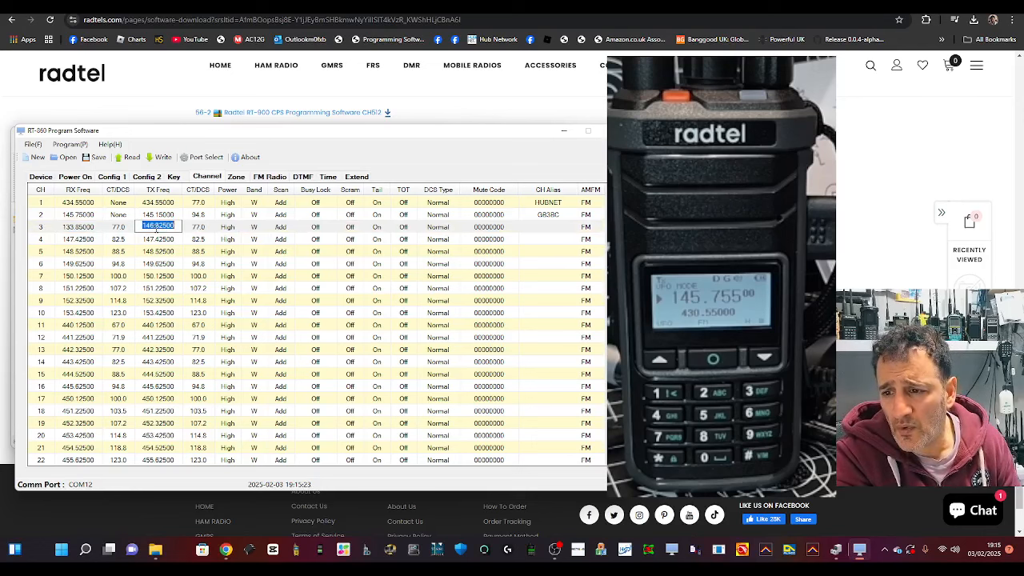
pyautogui.write('133')
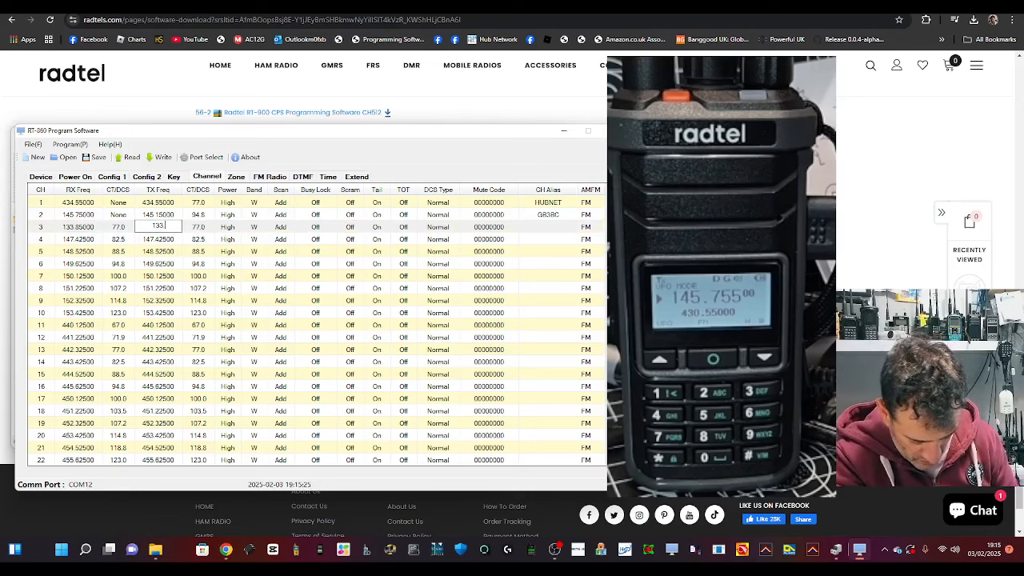
pyautogui.write('.850')
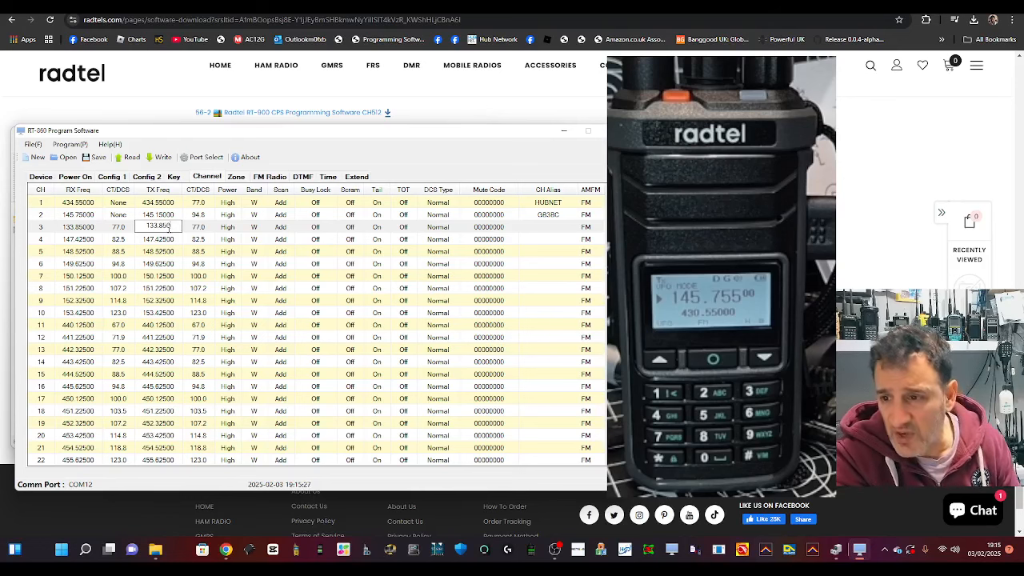
pyautogui.click(251, 228)
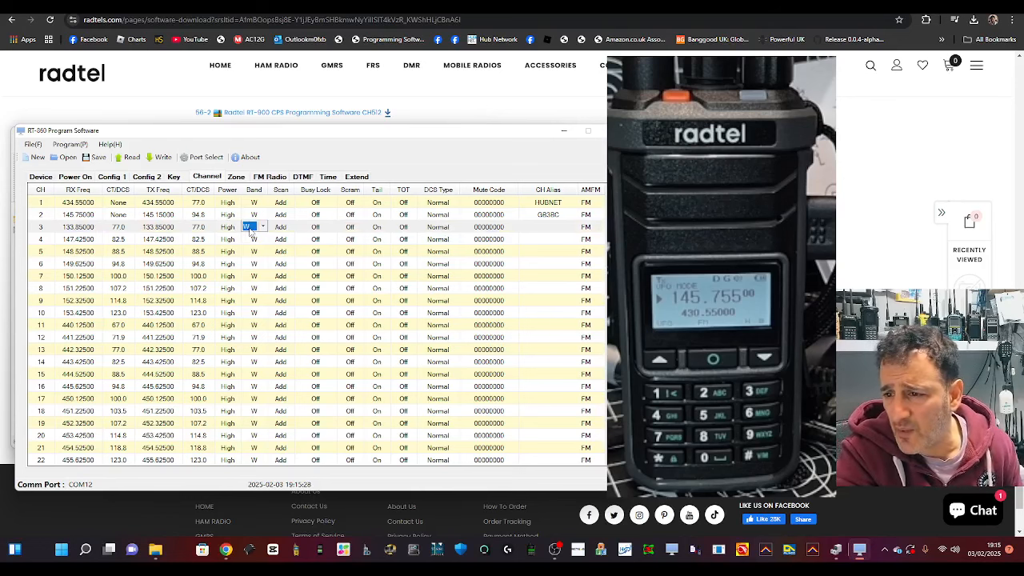
# Give channel 3 no tone (None) and AM modulation
pyautogui.click(135, 231)
pyautogui.click(129, 227)
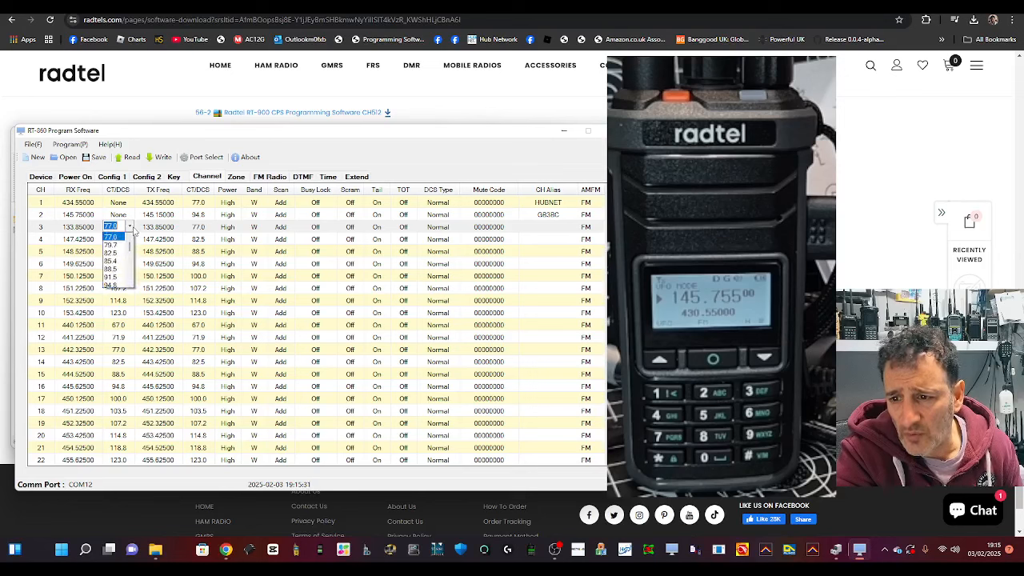
pyautogui.scroll(2, 131, 250)
pyautogui.click(117, 238)
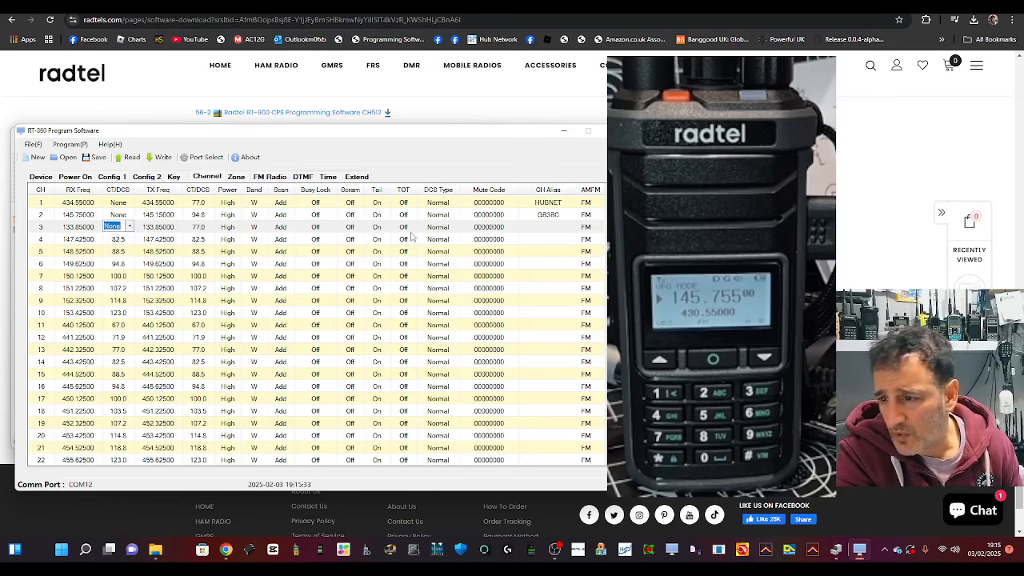
pyautogui.click(600, 230)
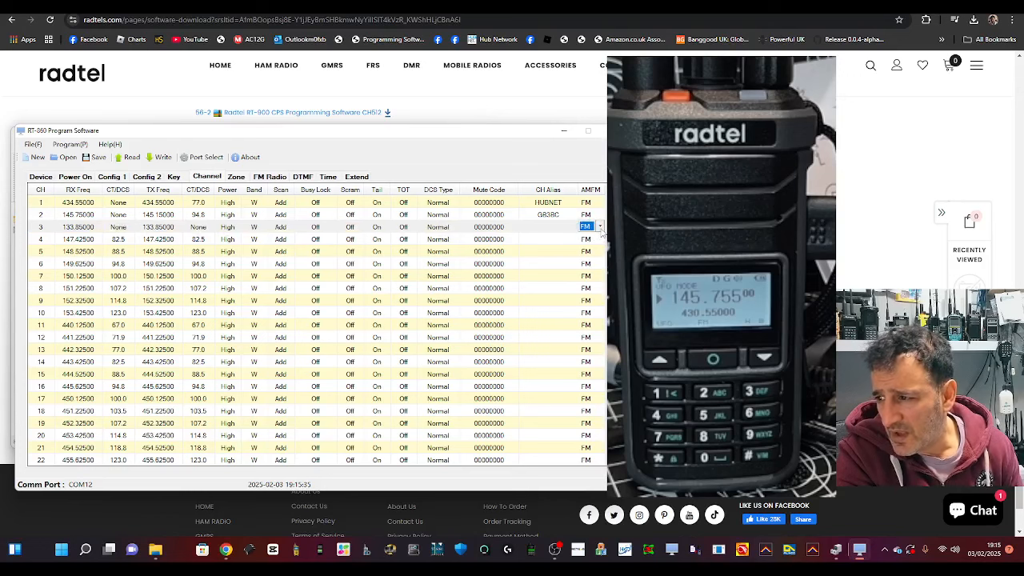
pyautogui.click(600, 228)
pyautogui.click(585, 245)
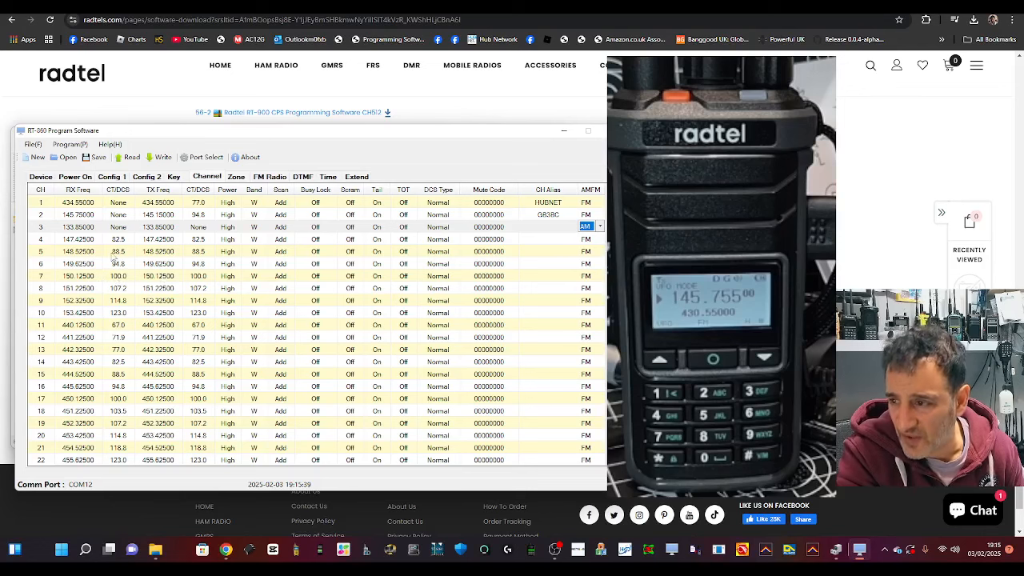
# Start entering 007.150 as channel 4's receive frequency, then abandon the change
pyautogui.click(85, 240)
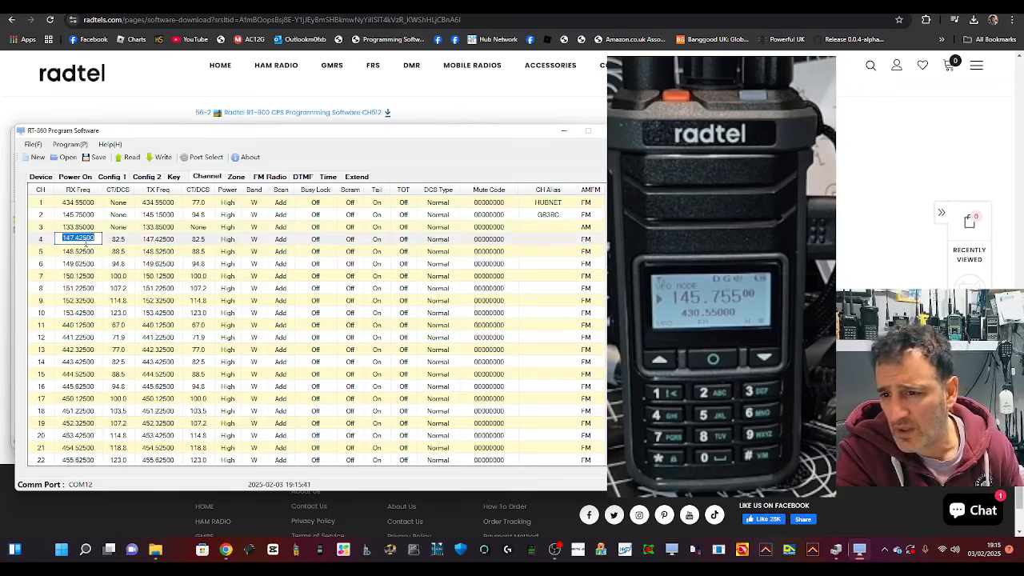
pyautogui.write('007')
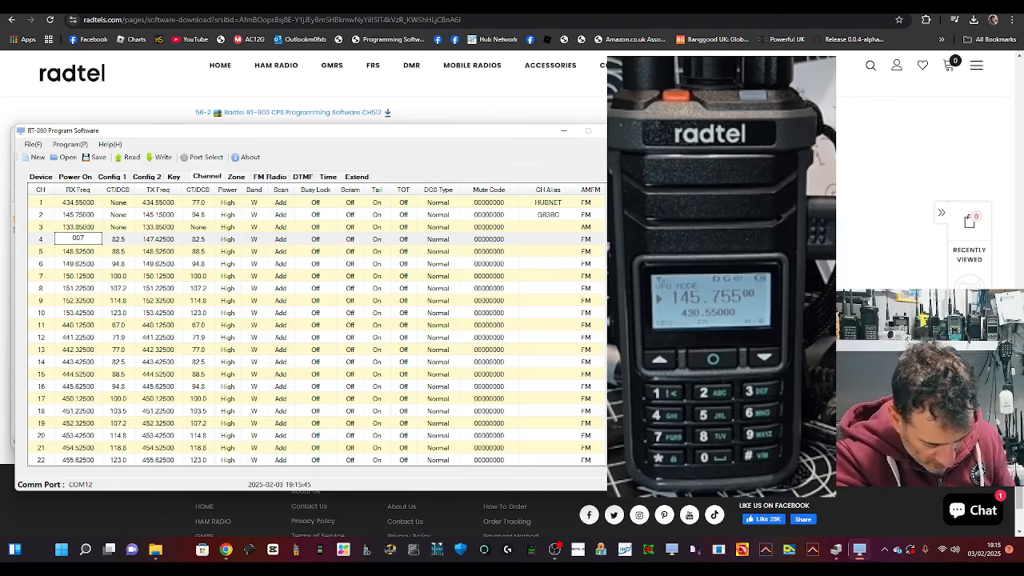
pyautogui.write('.150')
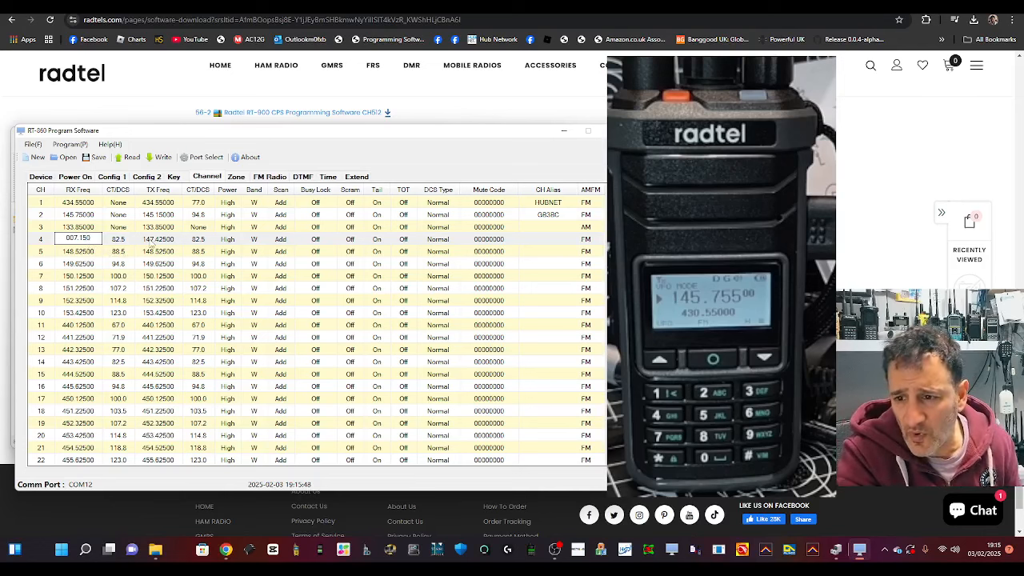
pyautogui.click(151, 238)
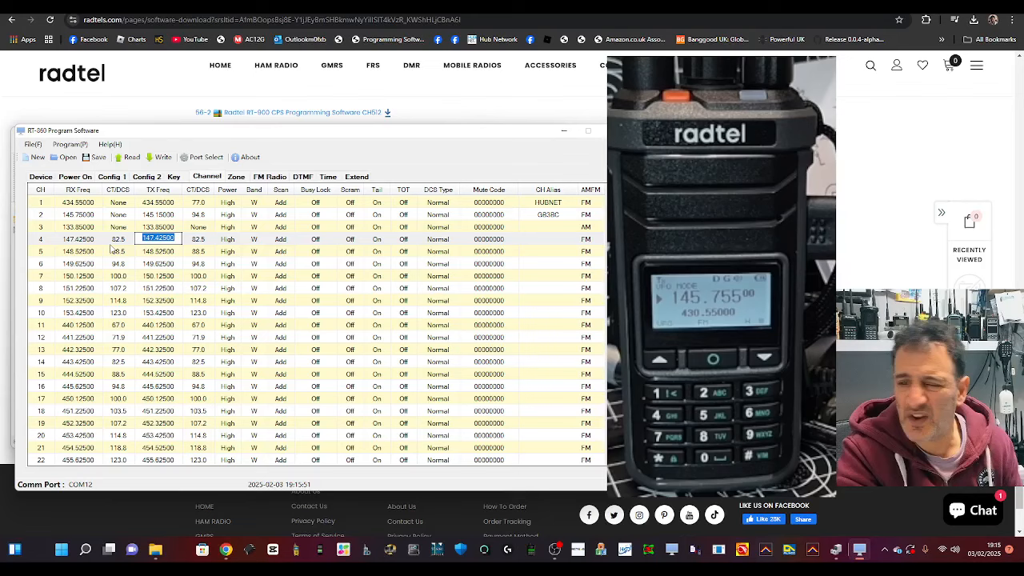
pyautogui.scroll(-5, 350, 308)
pyautogui.scroll(5, 350, 308)
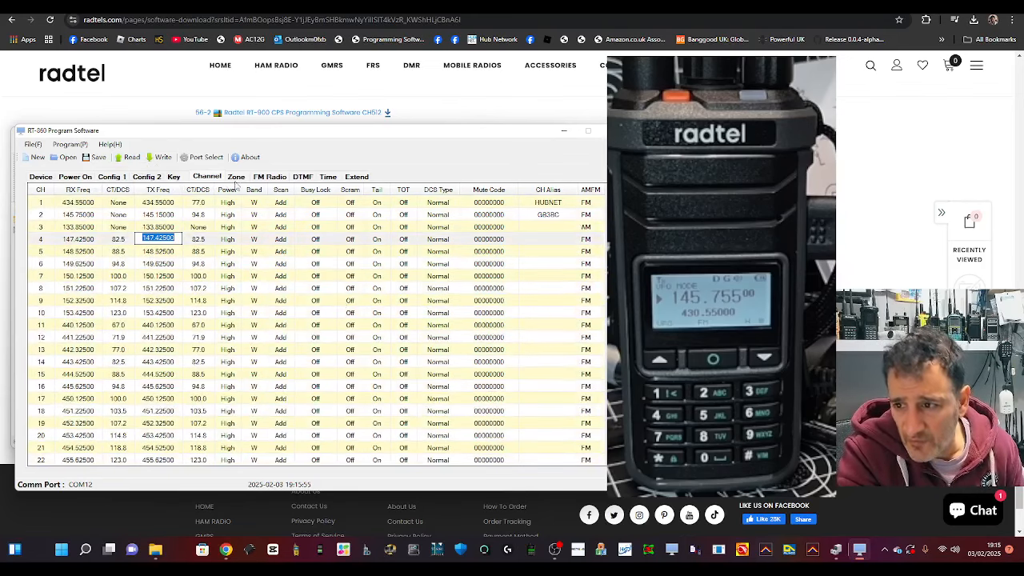
# On the Zone page, rename Zone-001 to MY CHANNELS
pyautogui.click(236, 177)
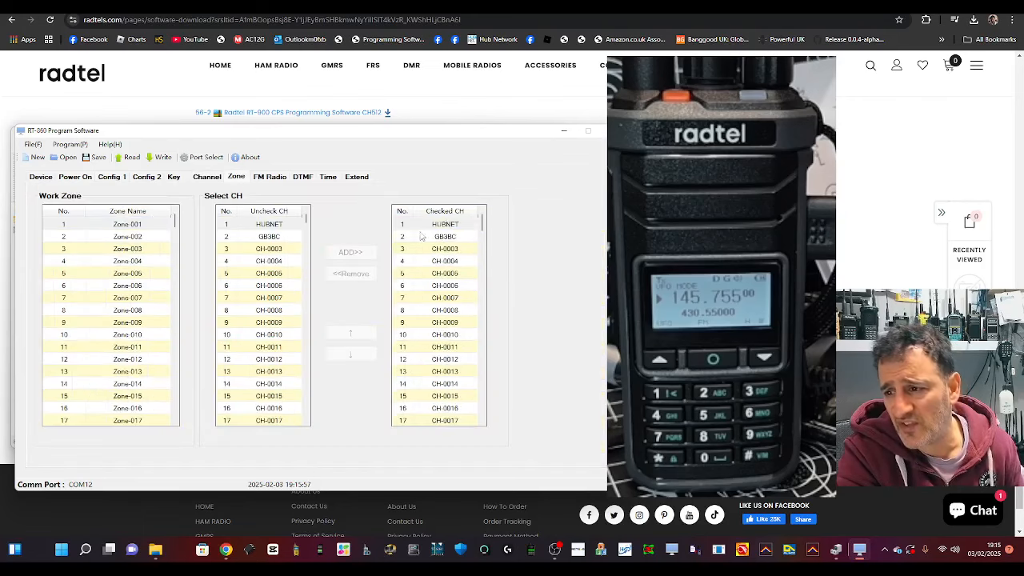
pyautogui.doubleClick(120, 225)
pyautogui.click(120, 224)
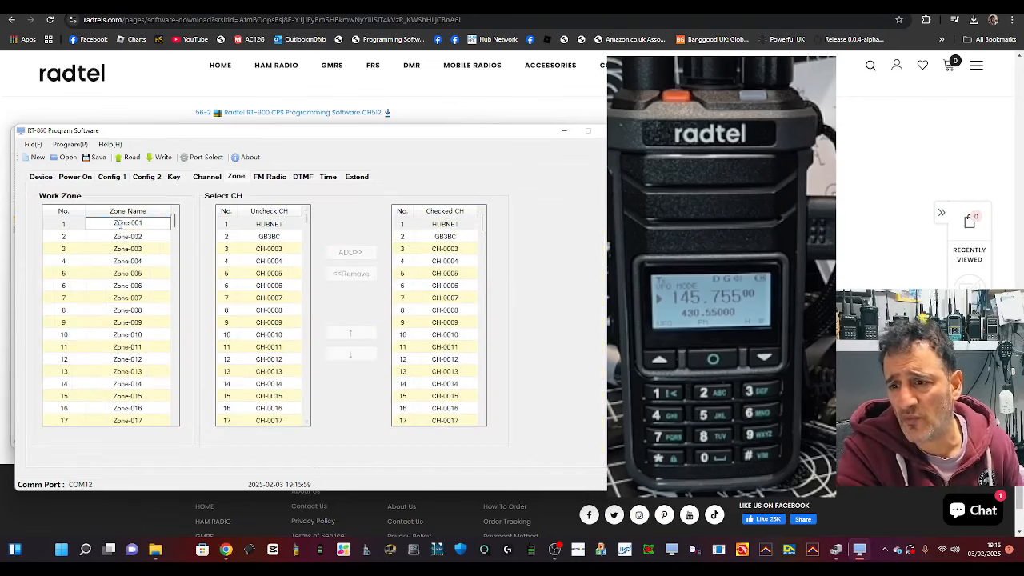
pyautogui.doubleClick(121, 223)
pyautogui.doubleClick(124, 223)
pyautogui.click(140, 221)
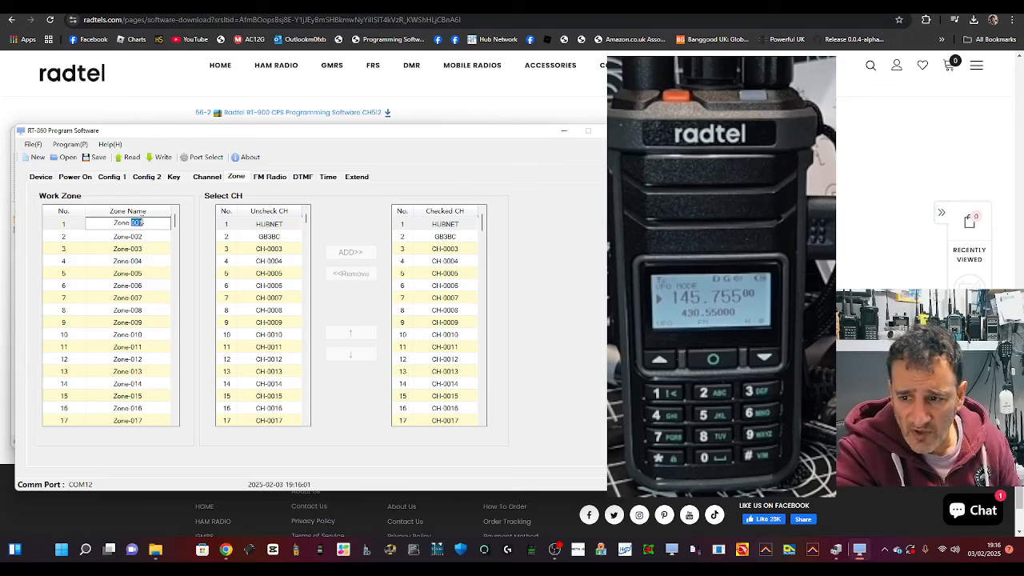
pyautogui.press('BackSpace')
pyautogui.press('BackSpace')
pyautogui.press('BackSpace')
pyautogui.press('BackSpace')
pyautogui.press('BackSpace')
pyautogui.press('BackSpace')
pyautogui.press('BackSpace')
pyautogui.press('BackSpace')
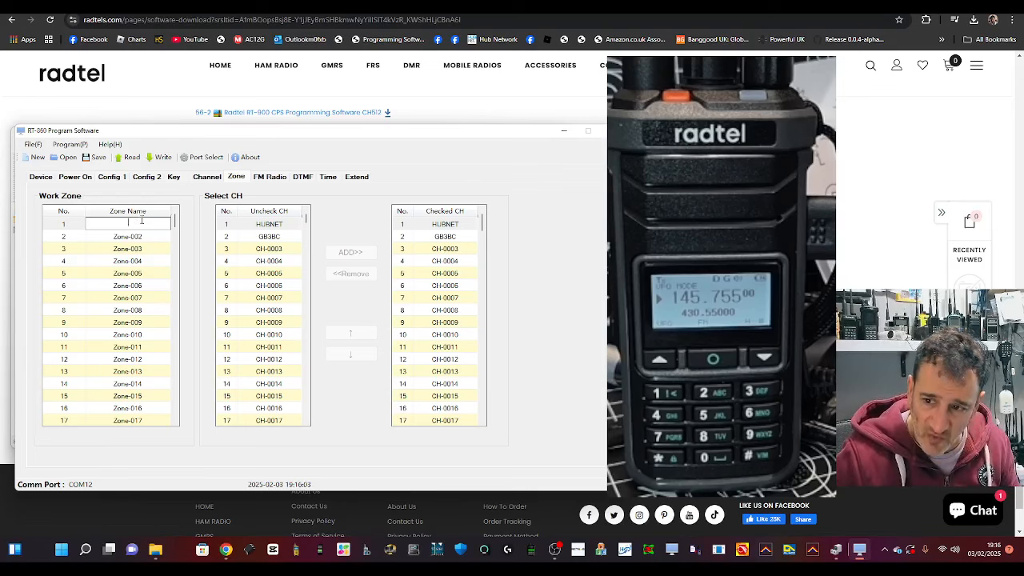
pyautogui.write('MY CHANNELS')
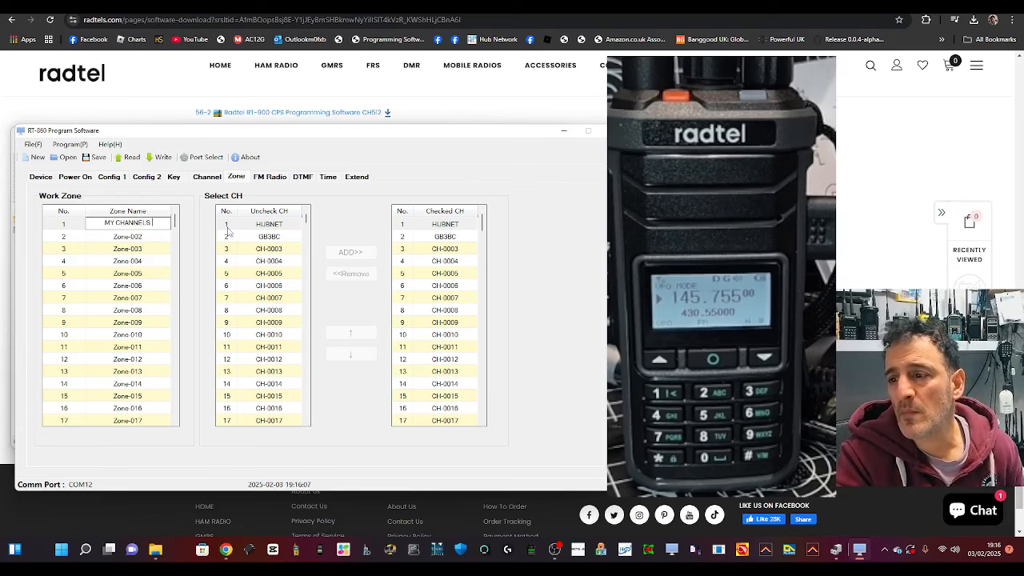
pyautogui.click(277, 226)
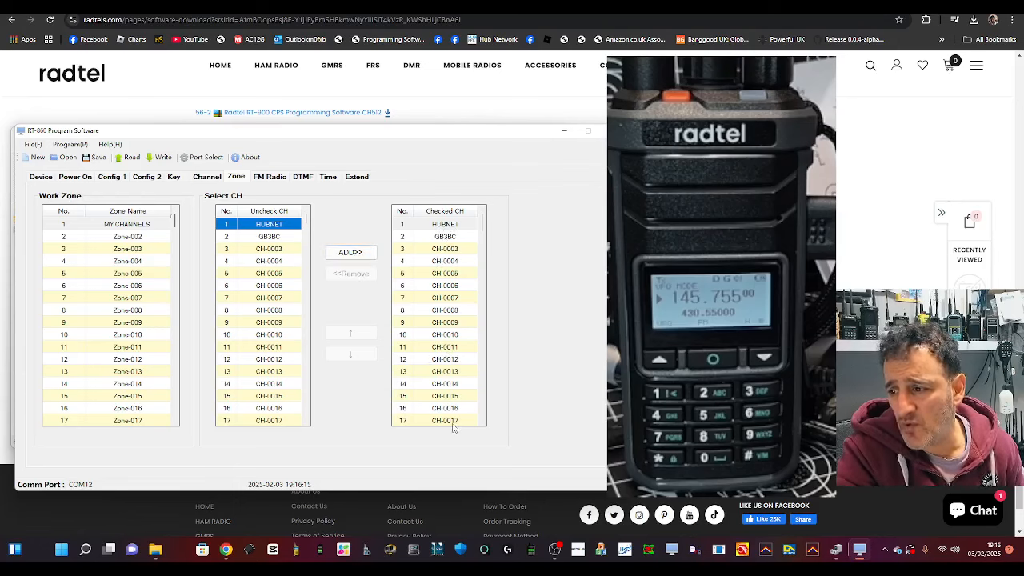
# Remove CH-0017 and the other extra channels from the MY CHANNELS zone
pyautogui.click(453, 421)
pyautogui.click(350, 275)
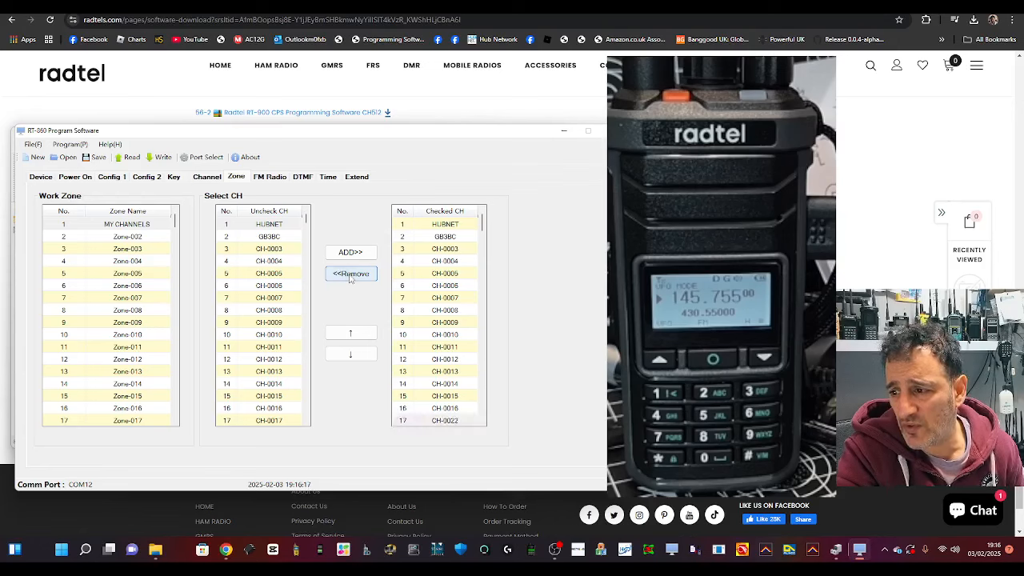
pyautogui.click(350, 275)
pyautogui.click(349, 275)
pyautogui.click(349, 275)
pyautogui.click(349, 276)
pyautogui.click(350, 275)
pyautogui.click(349, 275)
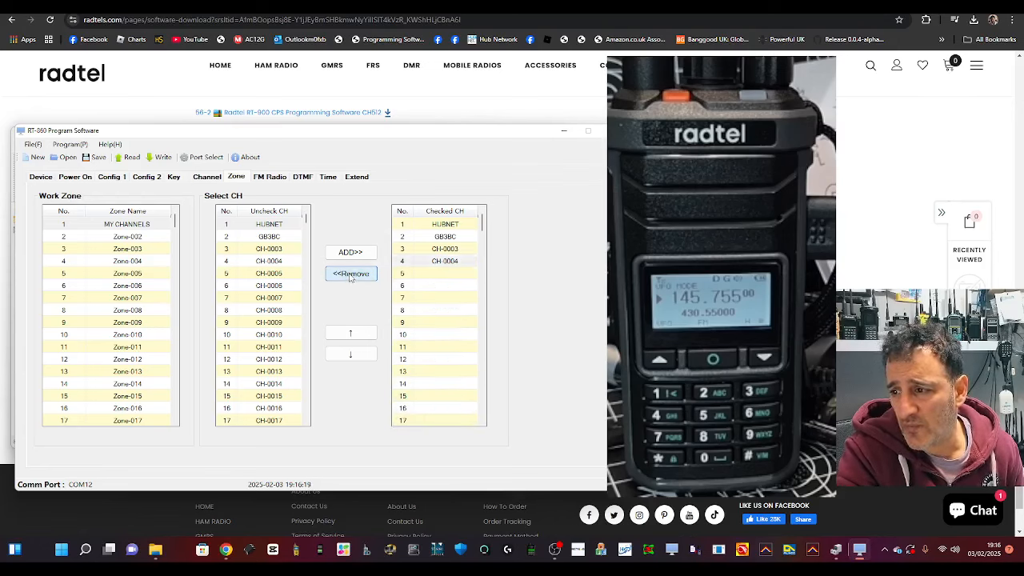
pyautogui.click(350, 275)
pyautogui.click(349, 275)
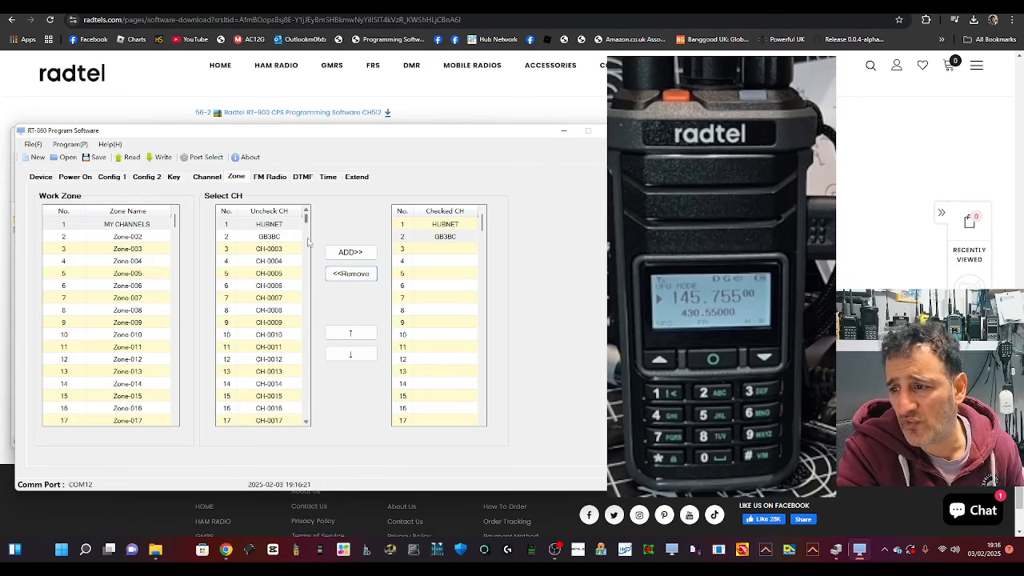
# Rename Zone-002 to REPEATERS and add the GB3BC channel to it
pyautogui.doubleClick(128, 237)
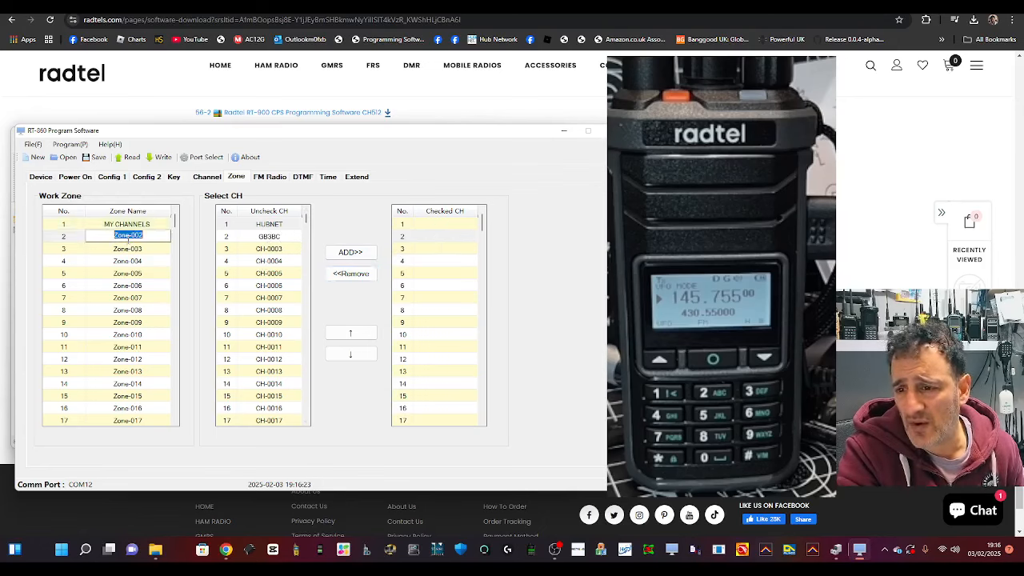
pyautogui.write('REPEATERS')
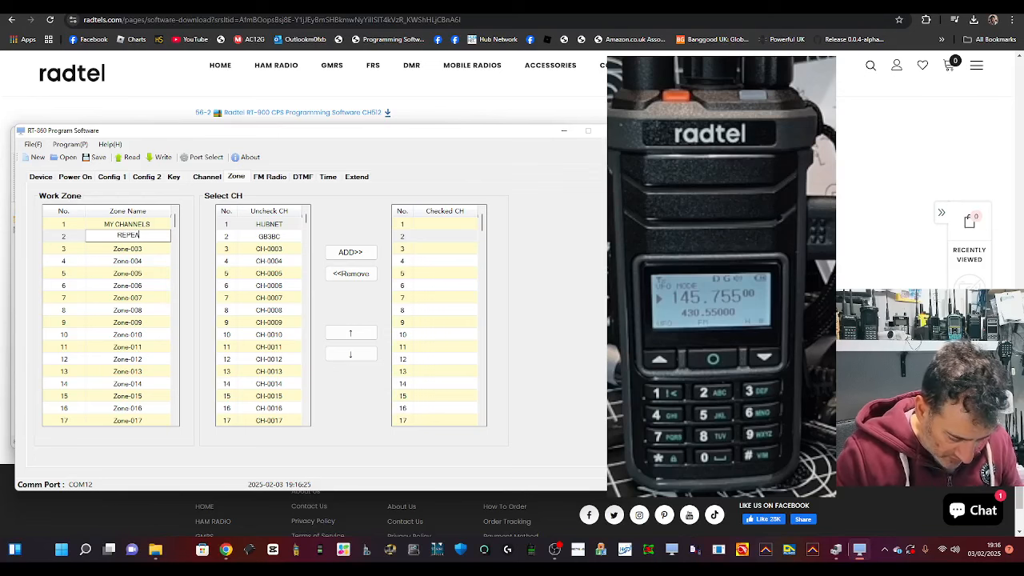
pyautogui.click(270, 238)
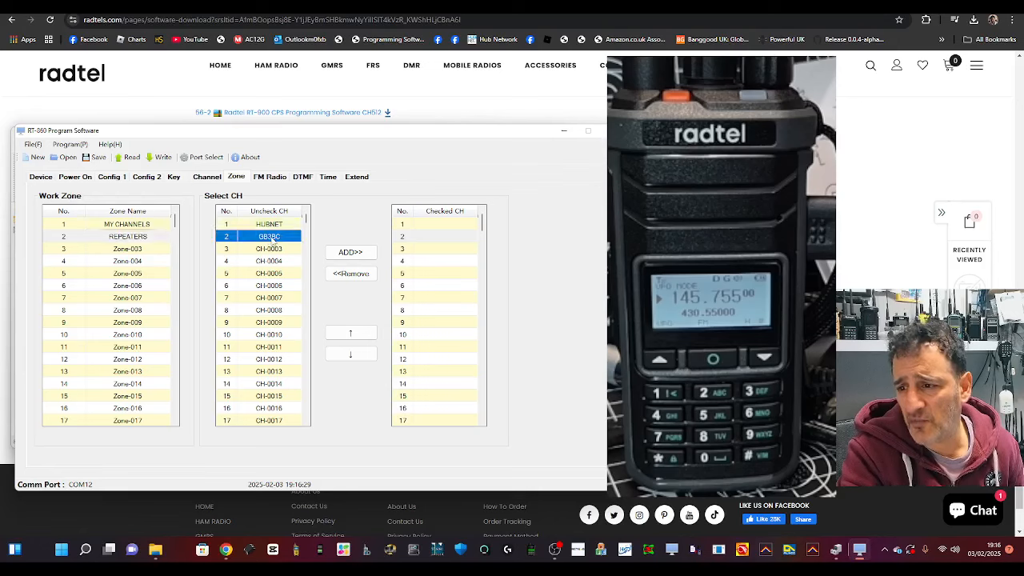
pyautogui.click(350, 252)
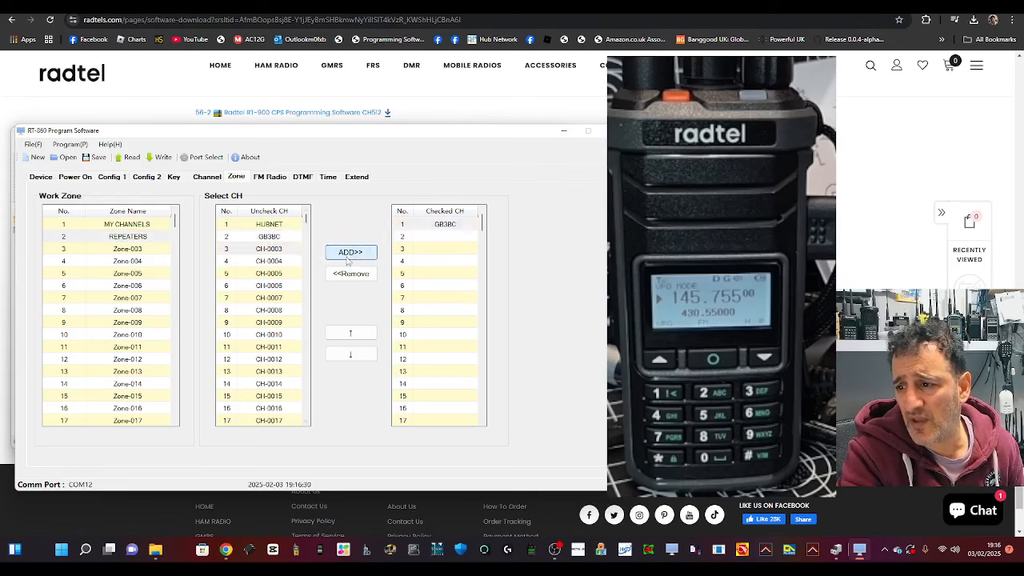
# Rename Zone-003 to AIRBAND
pyautogui.doubleClick(118, 226)
pyautogui.doubleClick(128, 249)
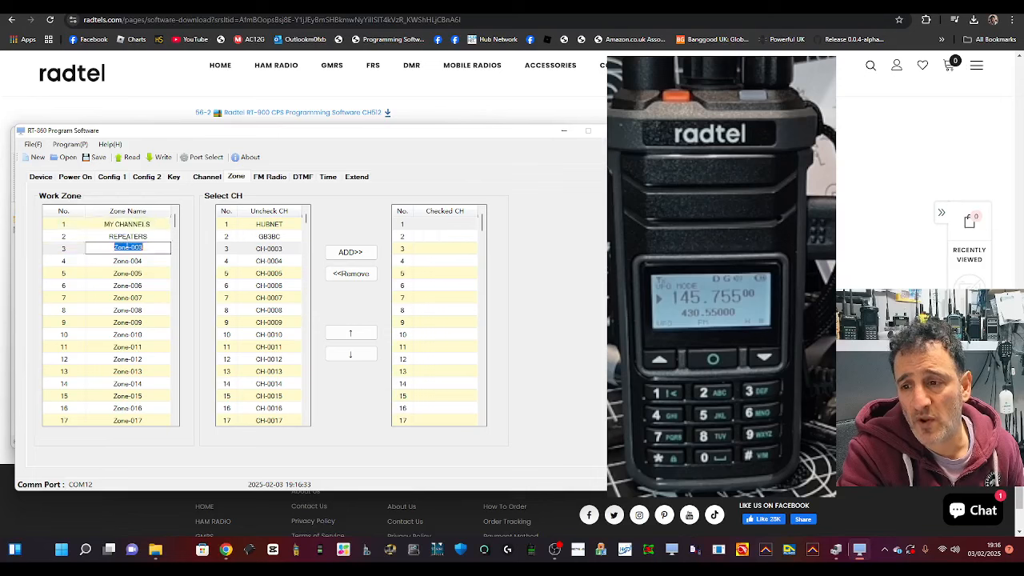
pyautogui.write('A')
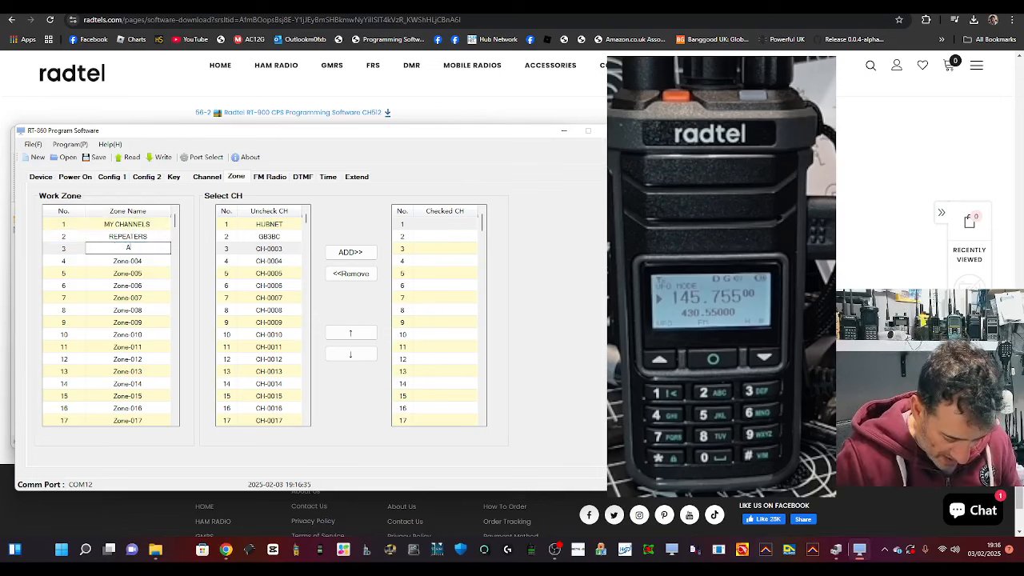
pyautogui.write('IRBAND')
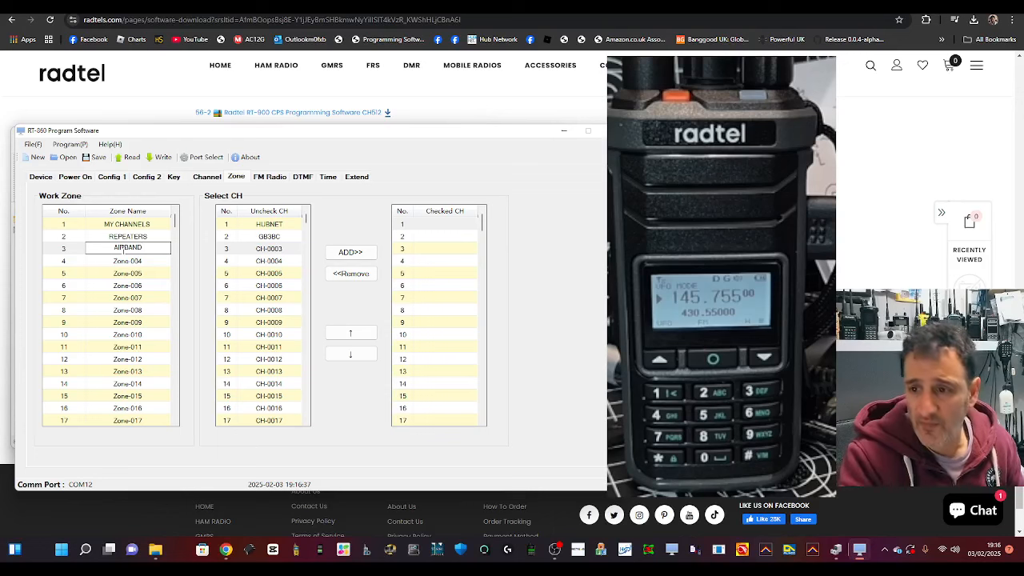
pyautogui.click(269, 251)
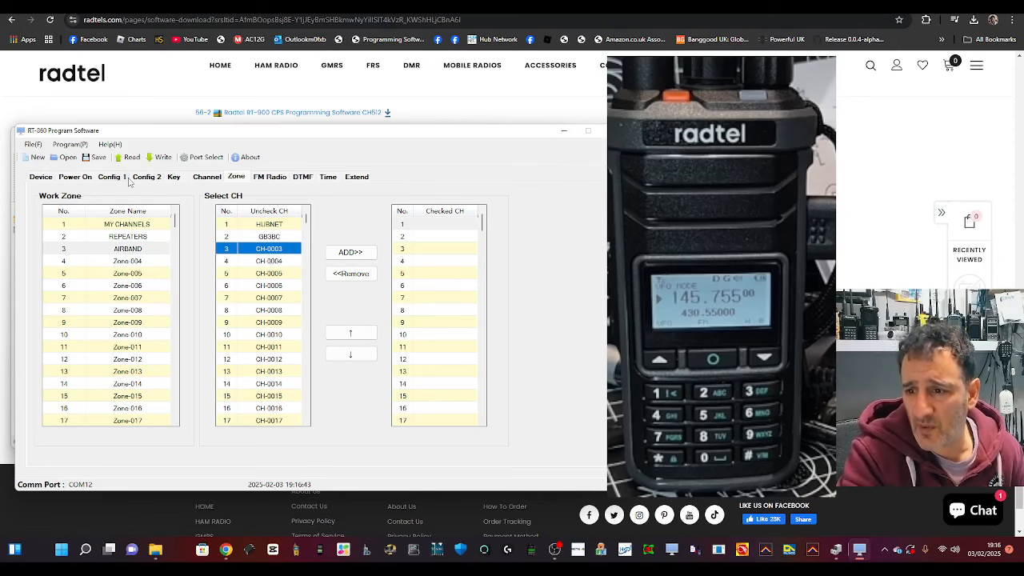
# In the Channel list, give channel 3 the alias AIRBAND
pyautogui.click(208, 179)
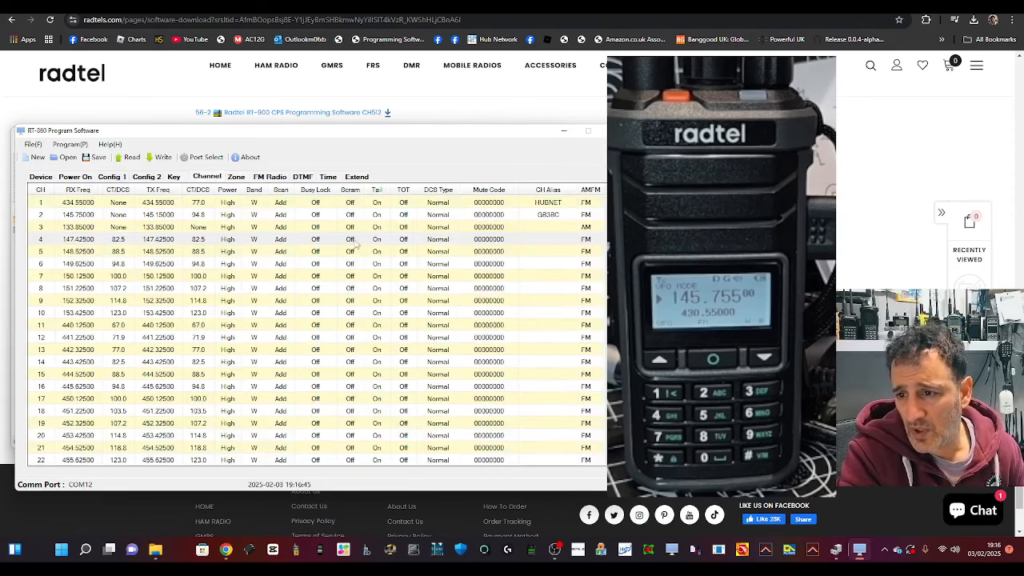
pyautogui.doubleClick(560, 226)
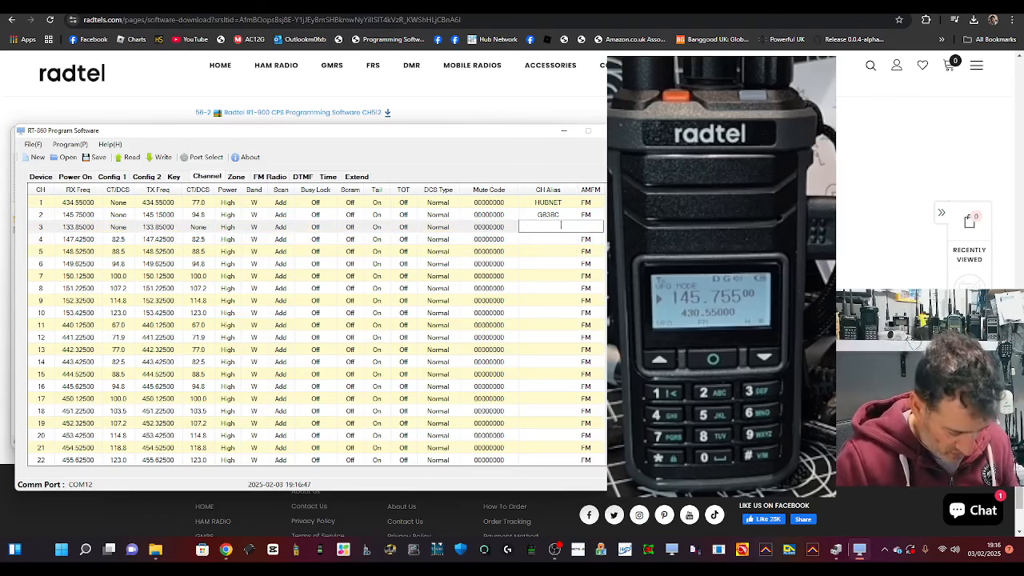
pyautogui.write('AIRBAND')
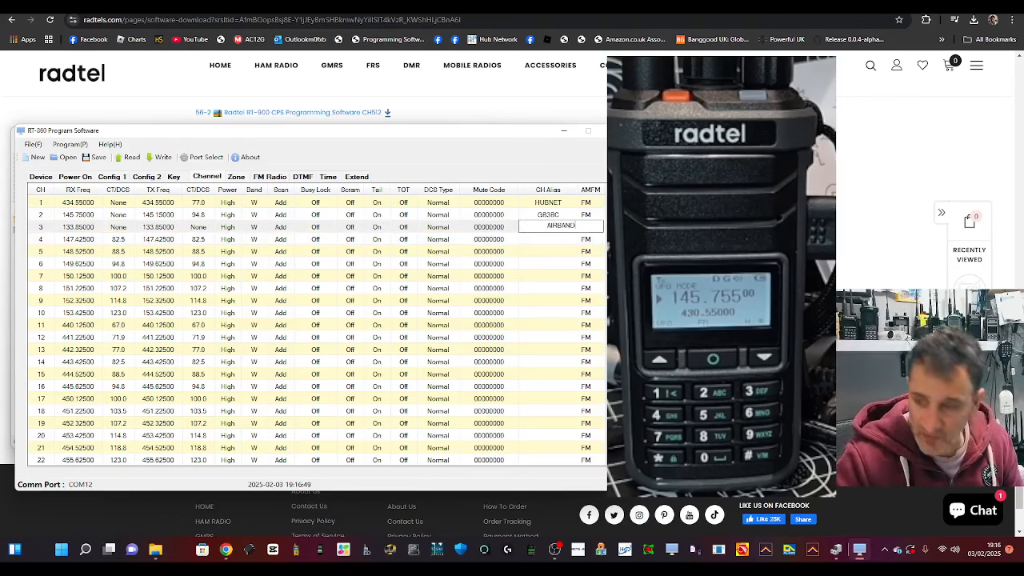
pyautogui.doubleClick(144, 240)
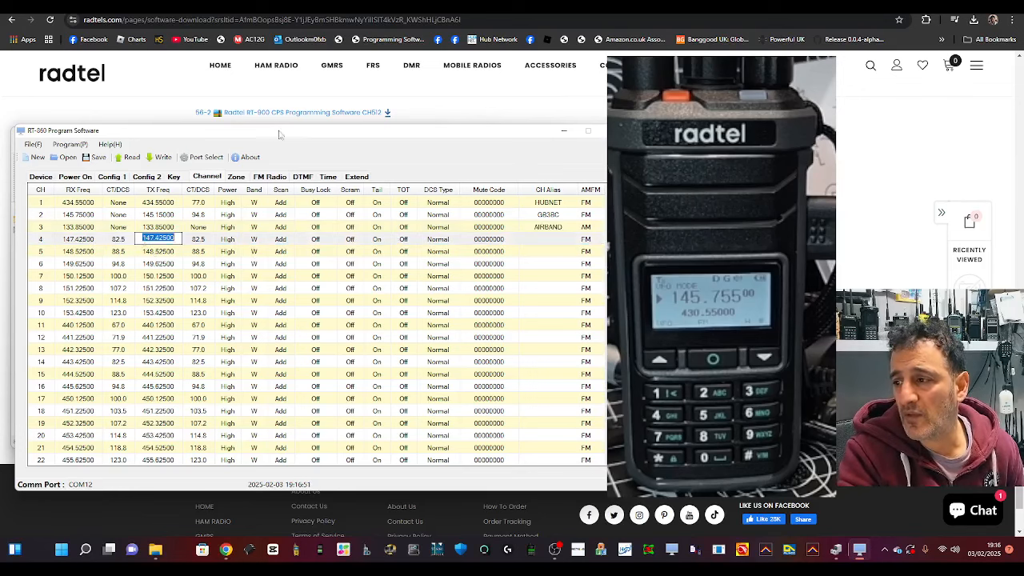
# Add the AIRBAND channel to the AIRBAND zone
pyautogui.click(235, 178)
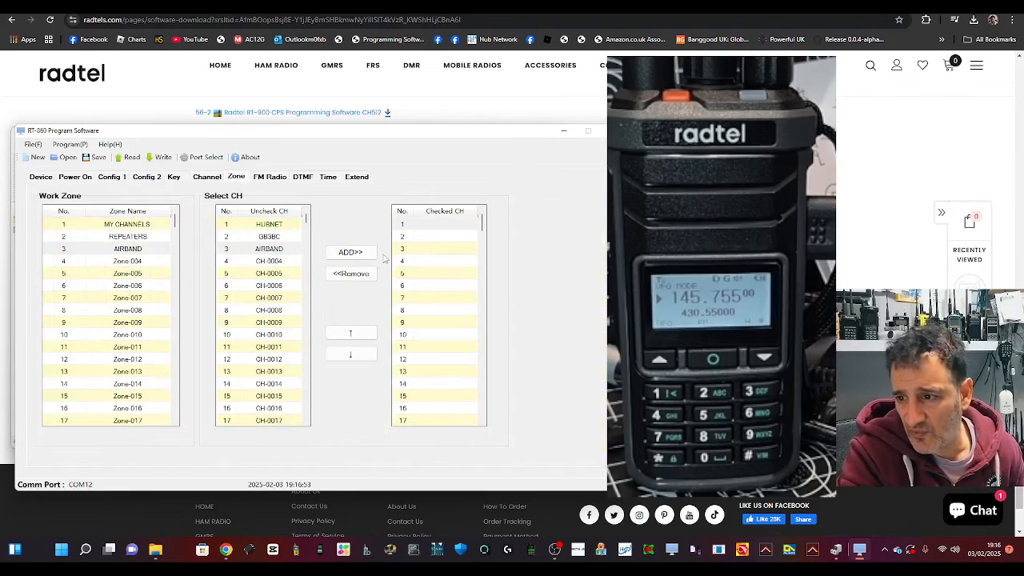
pyautogui.click(272, 250)
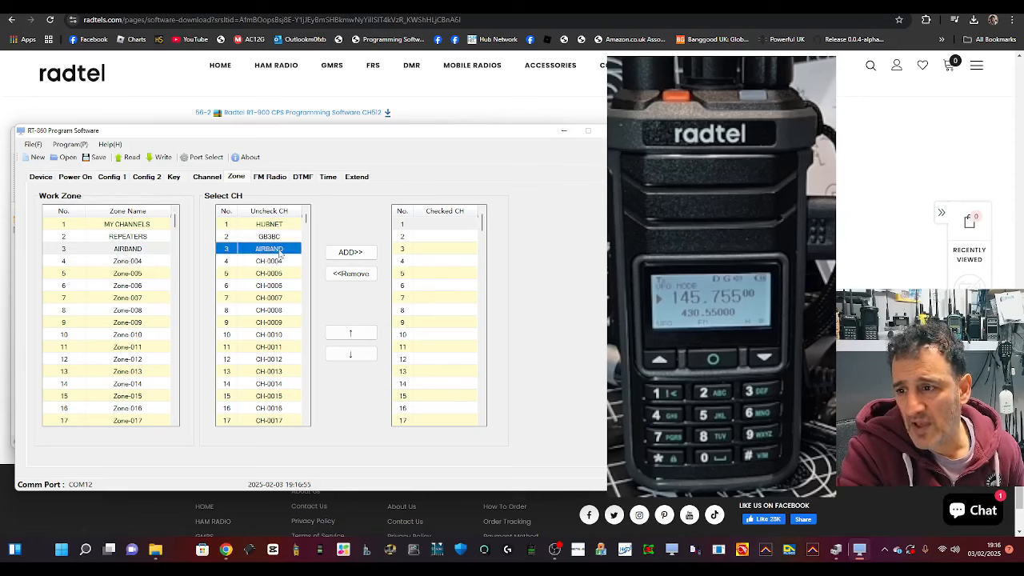
pyautogui.click(364, 253)
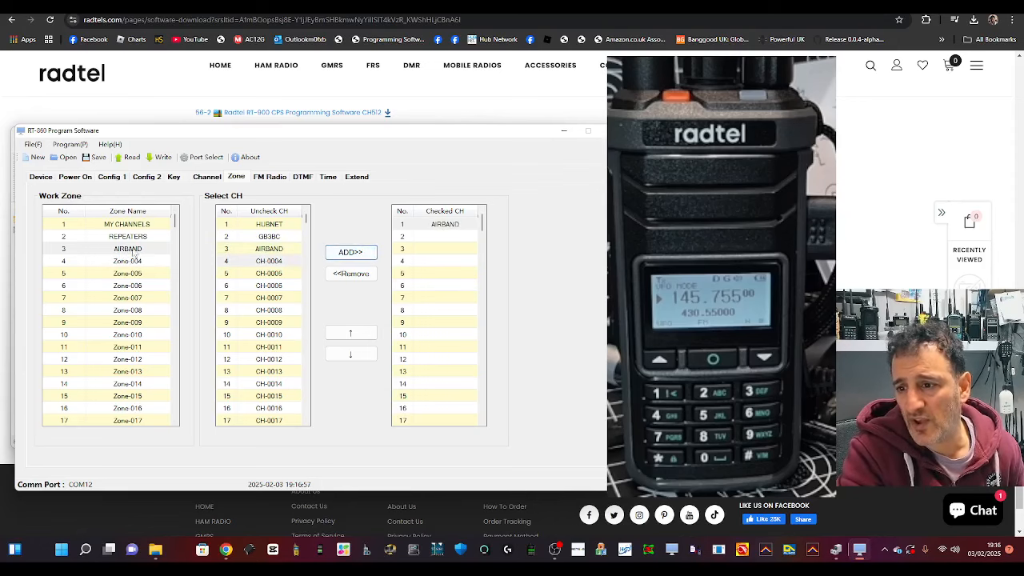
# Review the MY CHANNELS, REPEATERS and AIRBAND zones, then show the FM Radio page
pyautogui.click(132, 227)
pyautogui.click(134, 238)
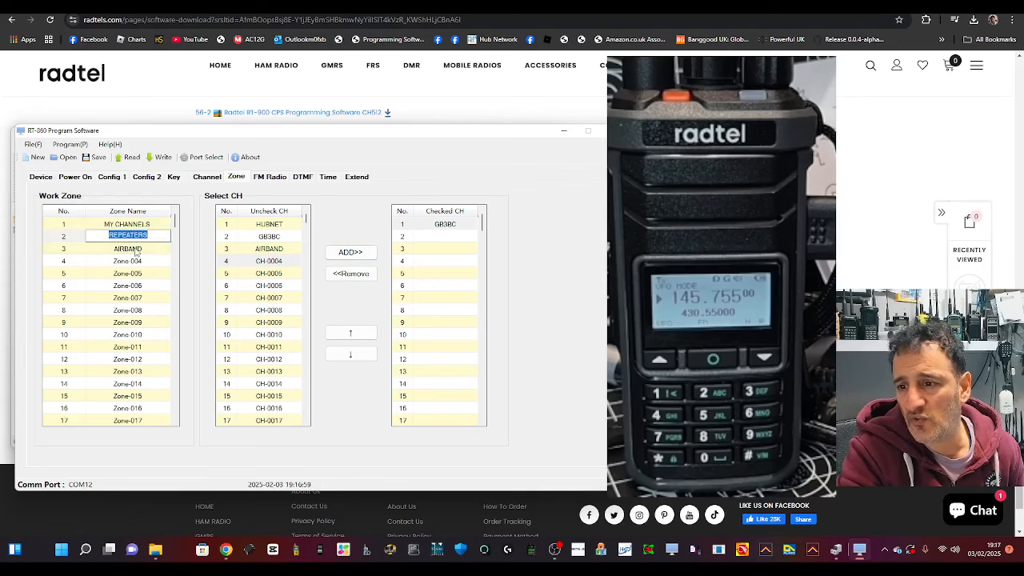
pyautogui.click(134, 249)
pyautogui.click(272, 177)
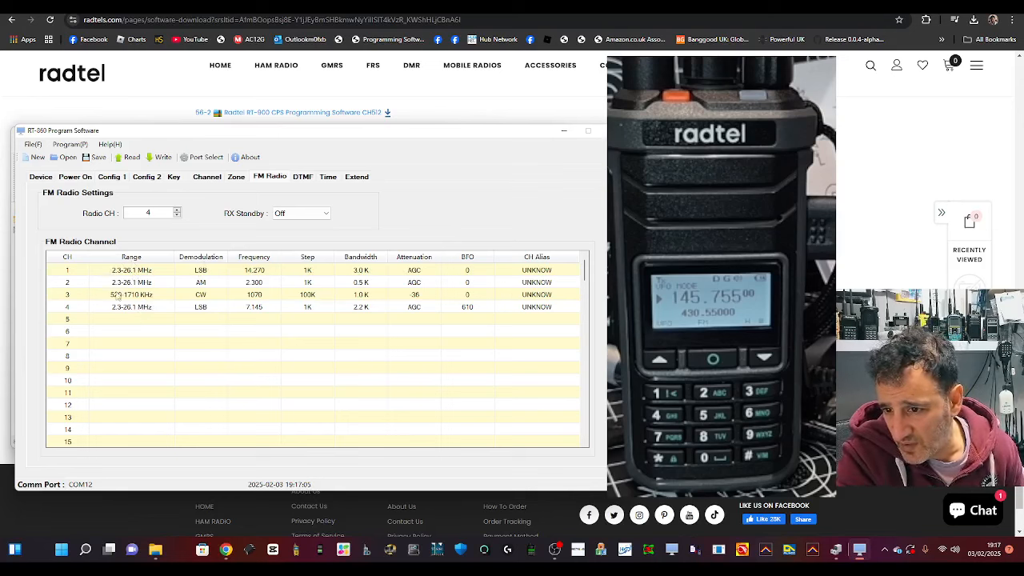
# Review the DTMF, Time, Extend, Power On and Device settings pages without changes
pyautogui.click(302, 183)
pyautogui.click(329, 179)
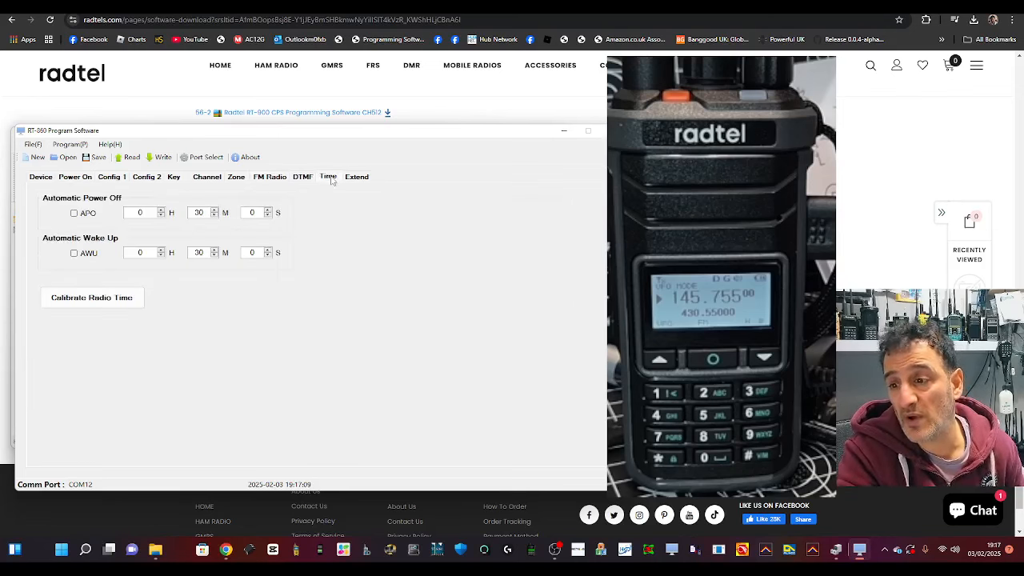
pyautogui.click(354, 181)
pyautogui.click(333, 183)
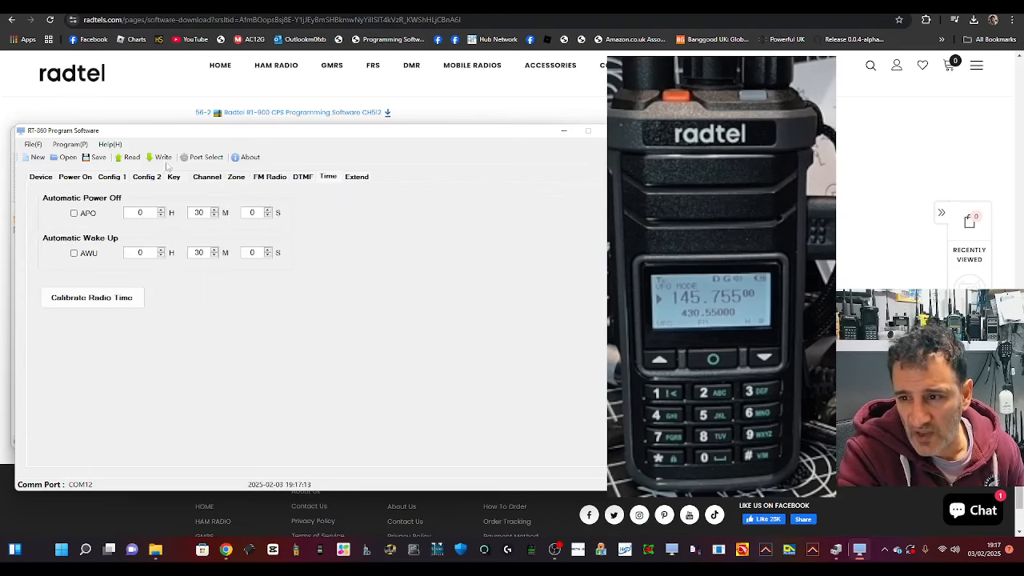
pyautogui.click(68, 179)
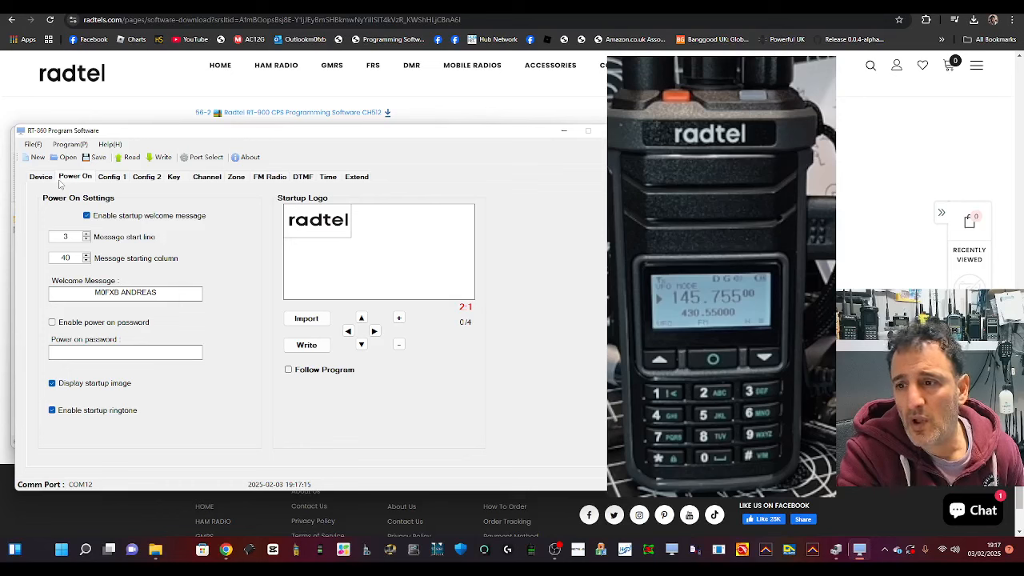
pyautogui.click(46, 180)
pyautogui.click(62, 179)
# Review Config 1, Config 2 and Key pages, keeping GPS on number key 2, then return to Config 1
pyautogui.click(108, 178)
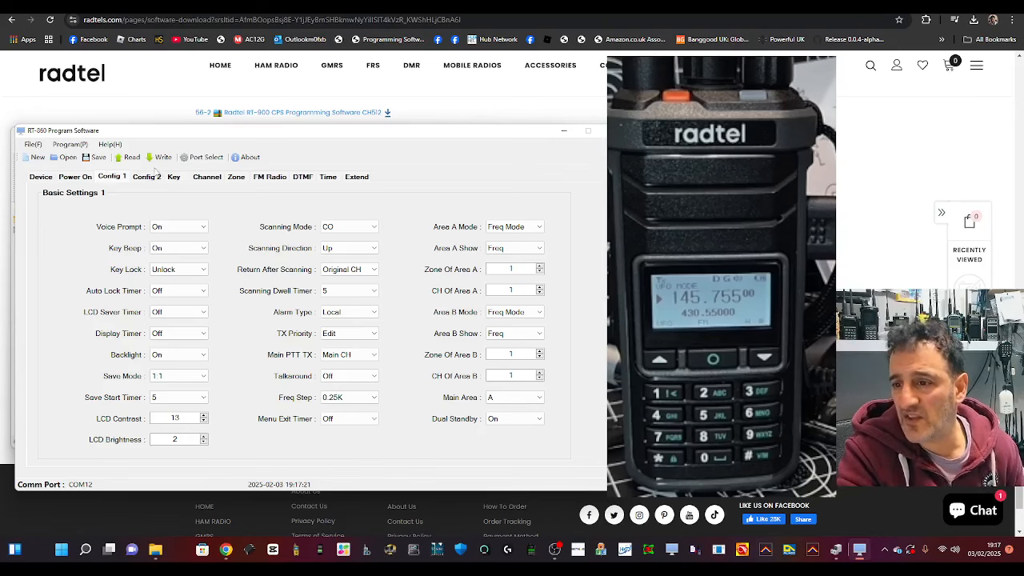
pyautogui.click(156, 182)
pyautogui.click(171, 181)
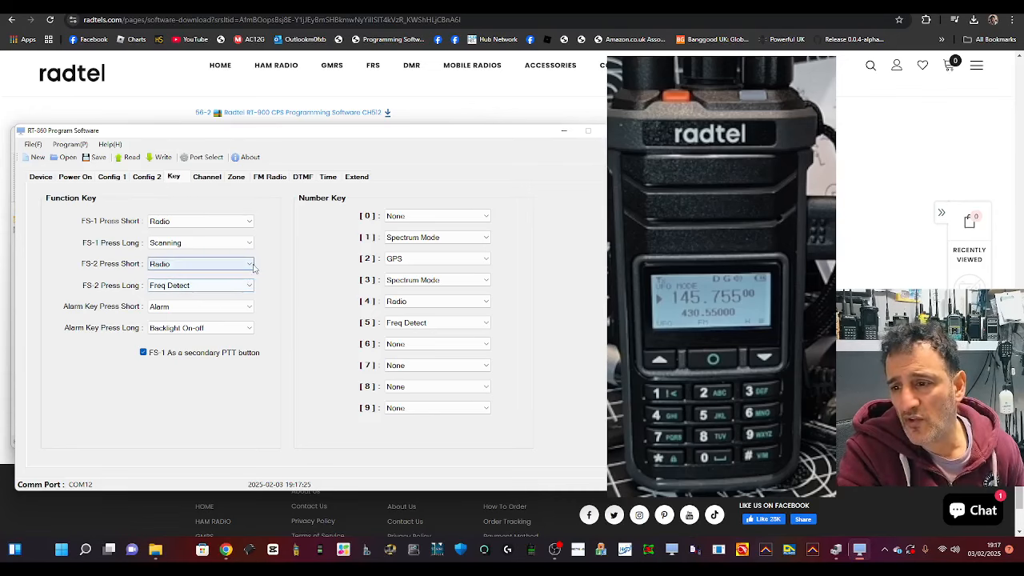
pyautogui.click(488, 263)
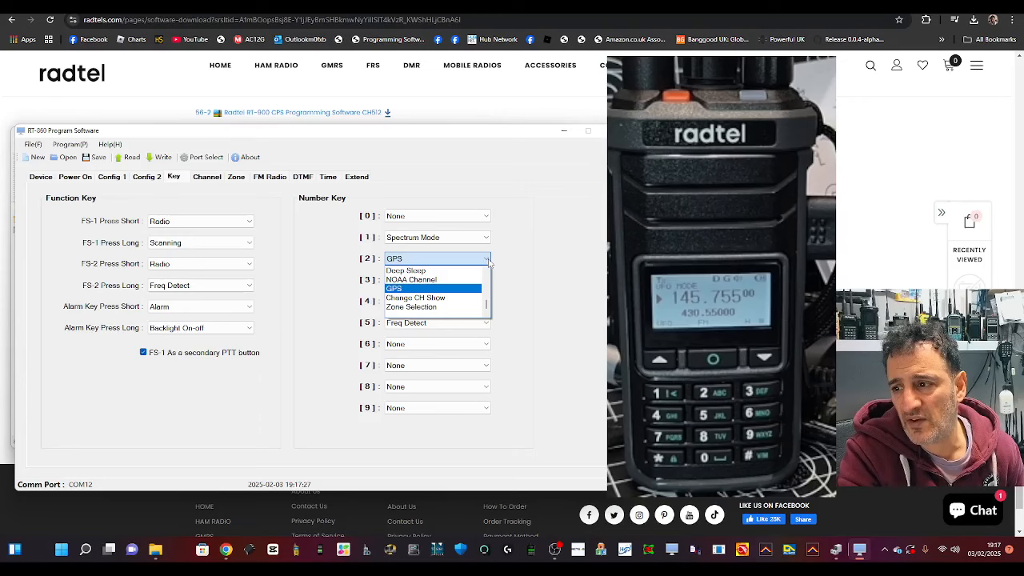
pyautogui.click(480, 269)
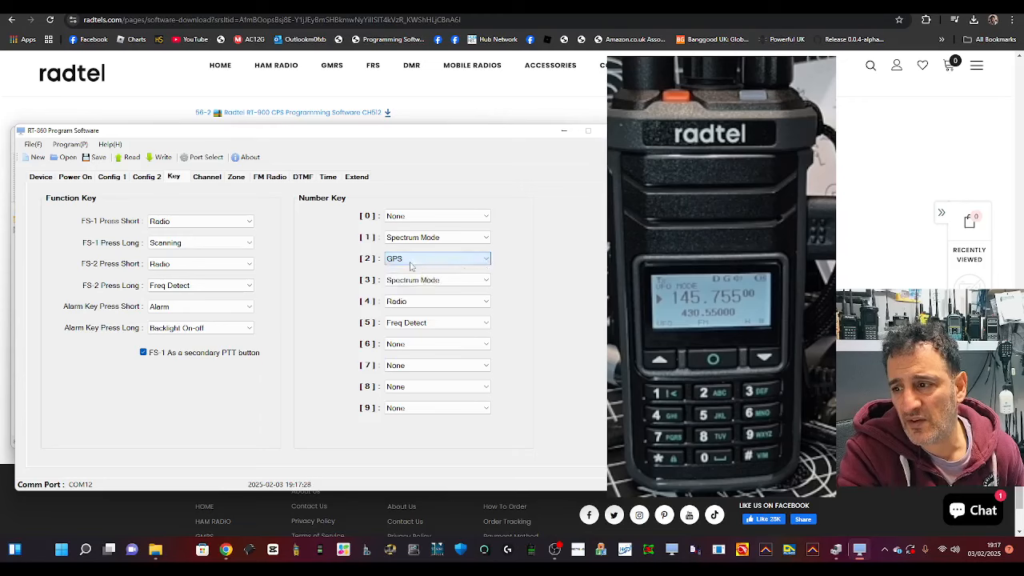
pyautogui.click(107, 178)
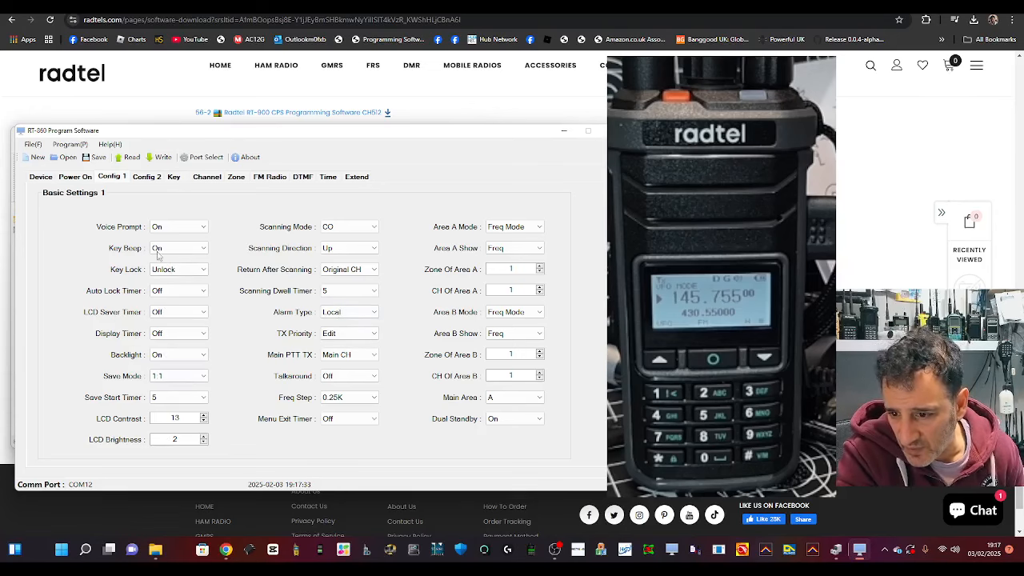
# Write the programmed channels and zones to the radio and acknowledge the Completed! message
pyautogui.click(159, 157)
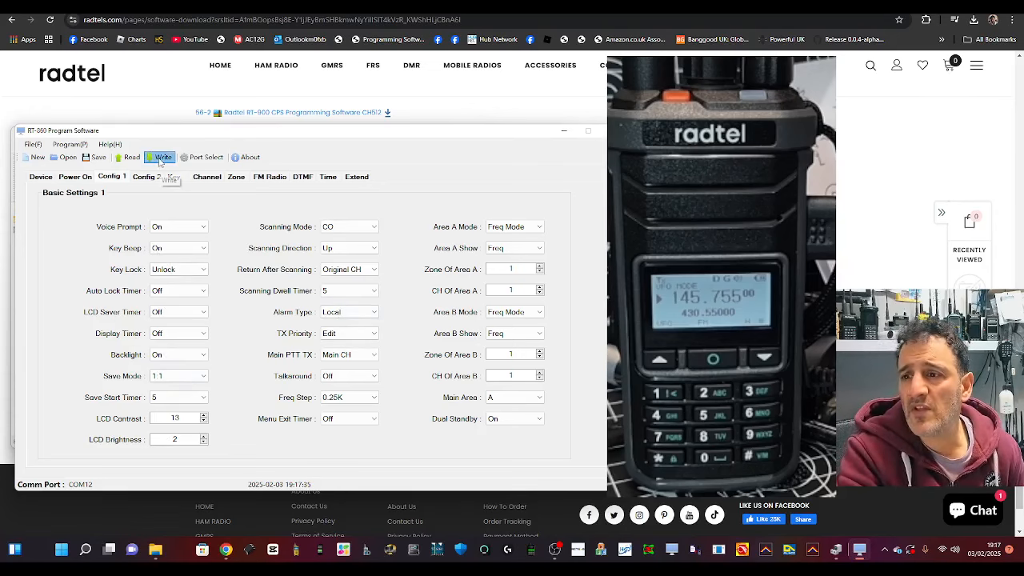
pyautogui.click(291, 305)
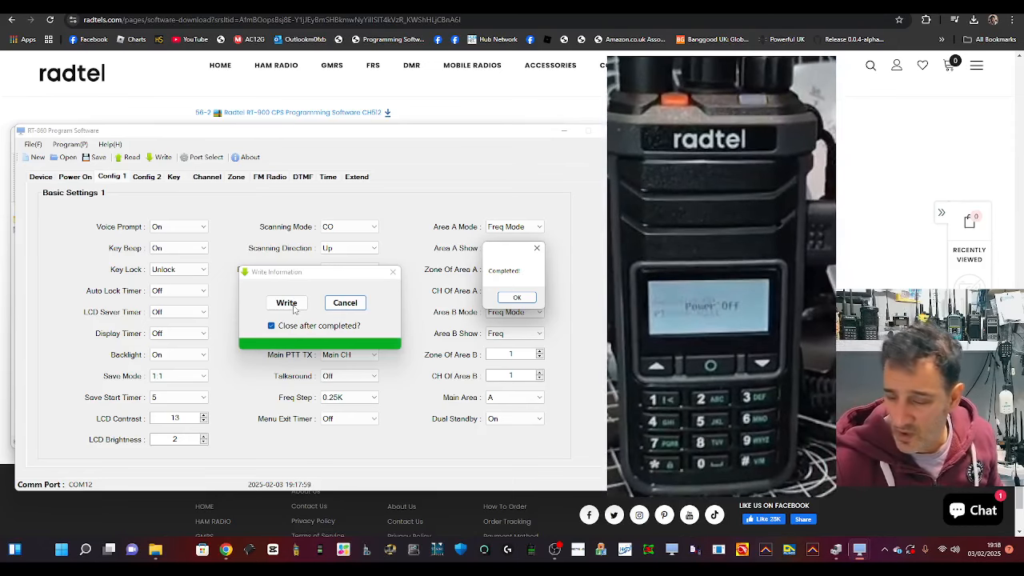
pyautogui.click(506, 299)
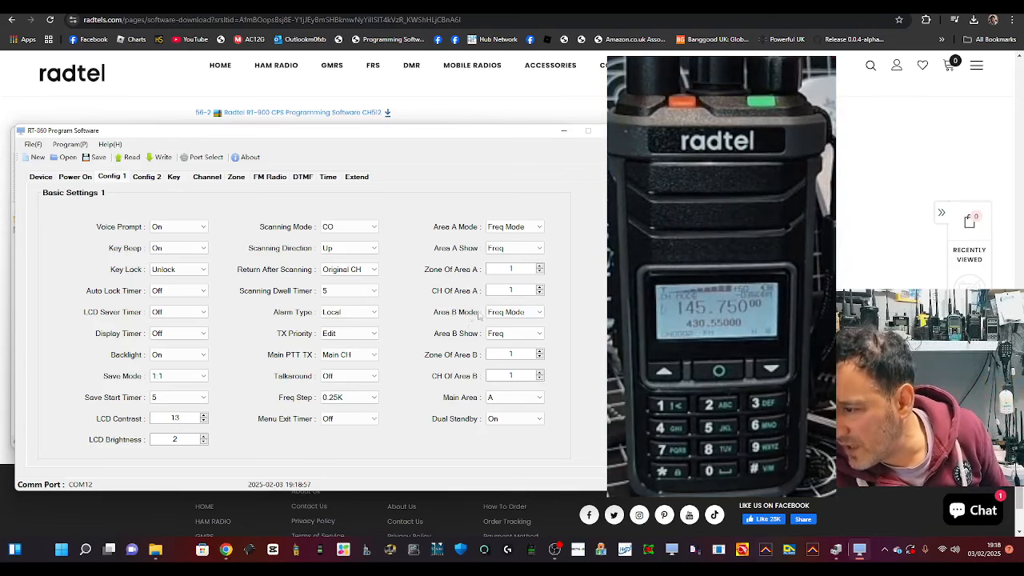
# Switch Area B Mode from Freq Mode to CH Mode
pyautogui.click(528, 312)
pyautogui.click(517, 332)
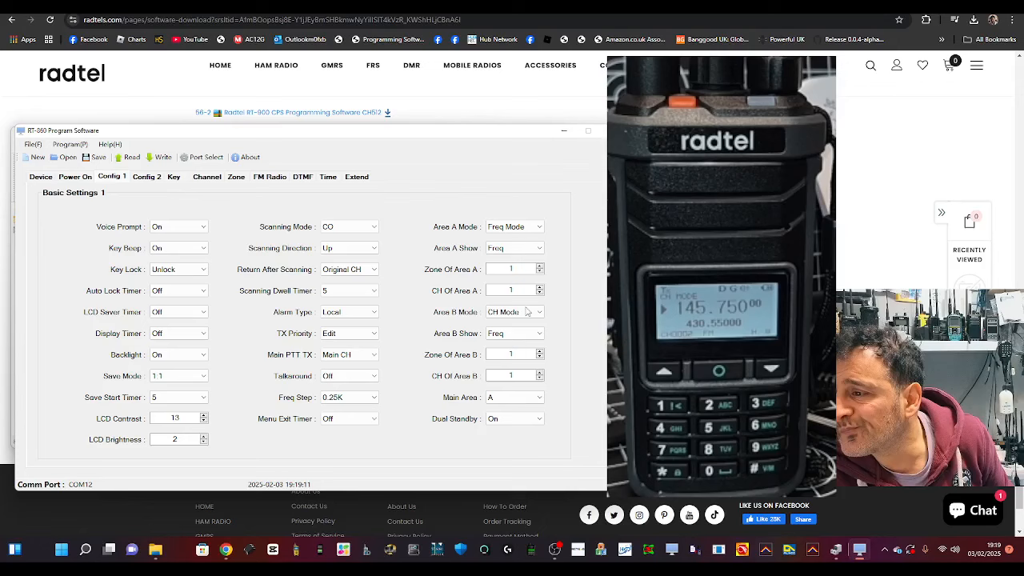
# Keep Area A in Freq Mode and TX Start Tone off on Config 2
pyautogui.click(539, 230)
pyautogui.click(539, 232)
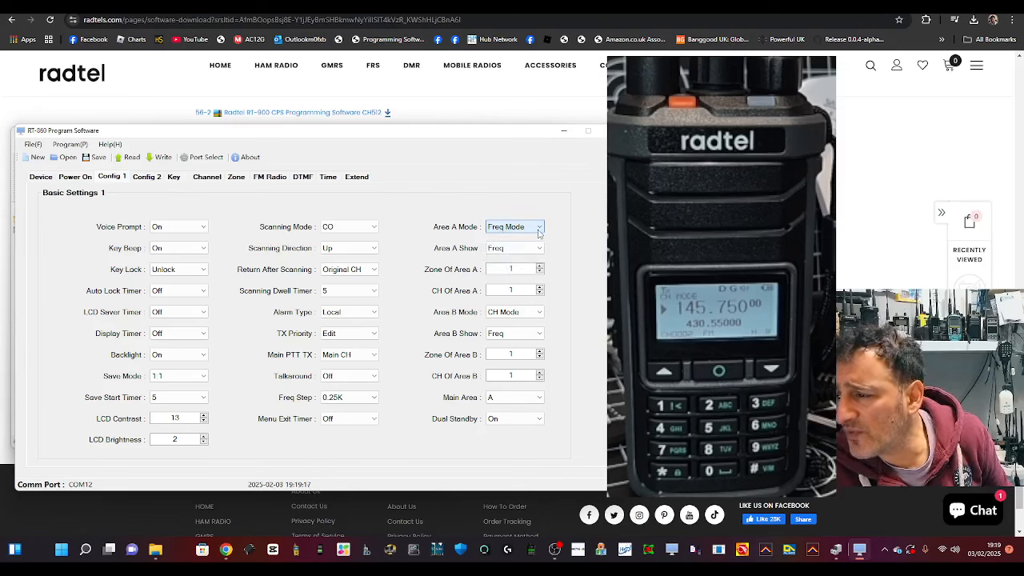
pyautogui.click(144, 178)
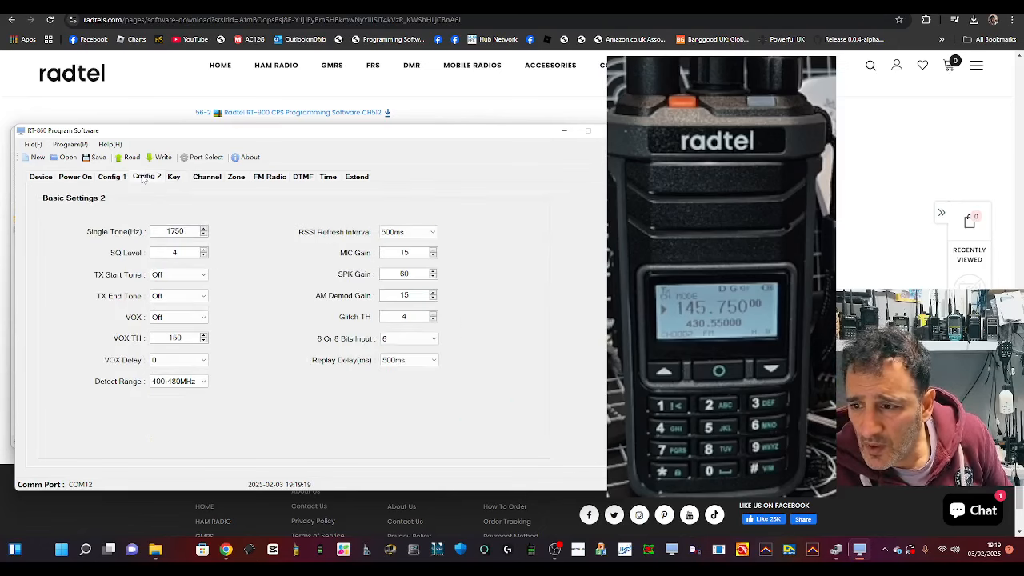
pyautogui.click(178, 275)
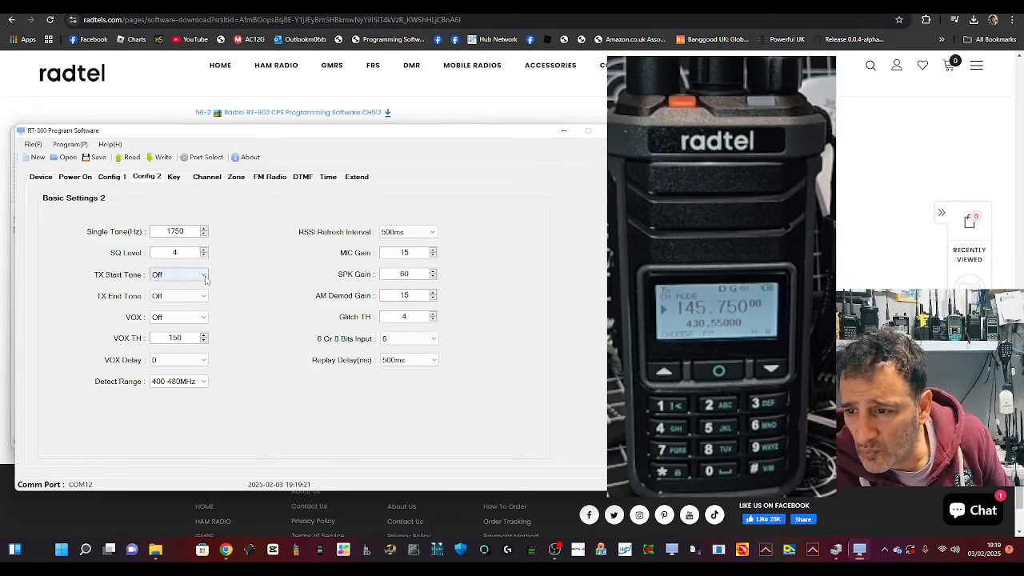
pyautogui.click(164, 285)
pyautogui.click(414, 317)
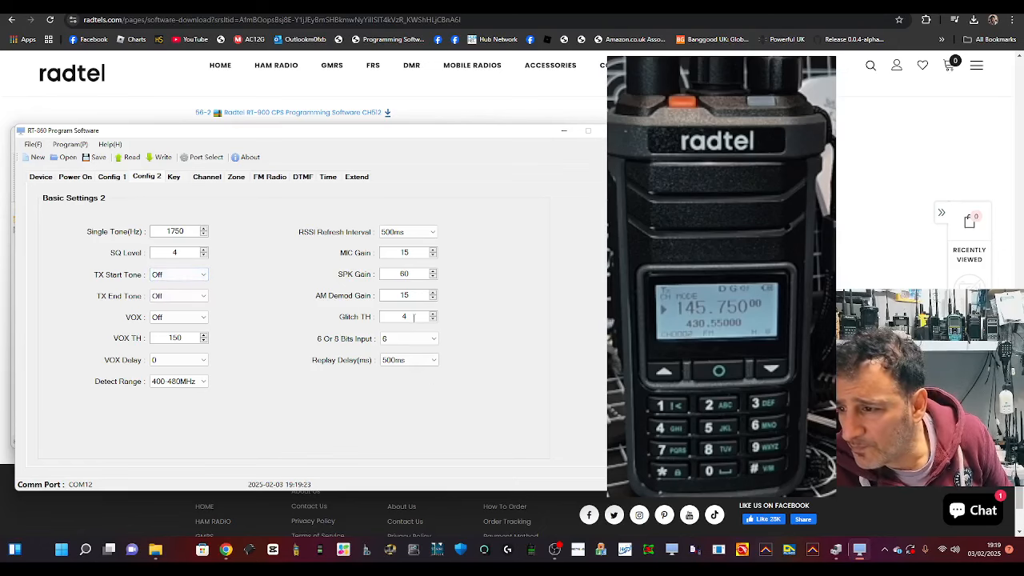
# Browse the Power On, Device, Config, Key and Channel pages, ending on the Zone page
pyautogui.click(89, 179)
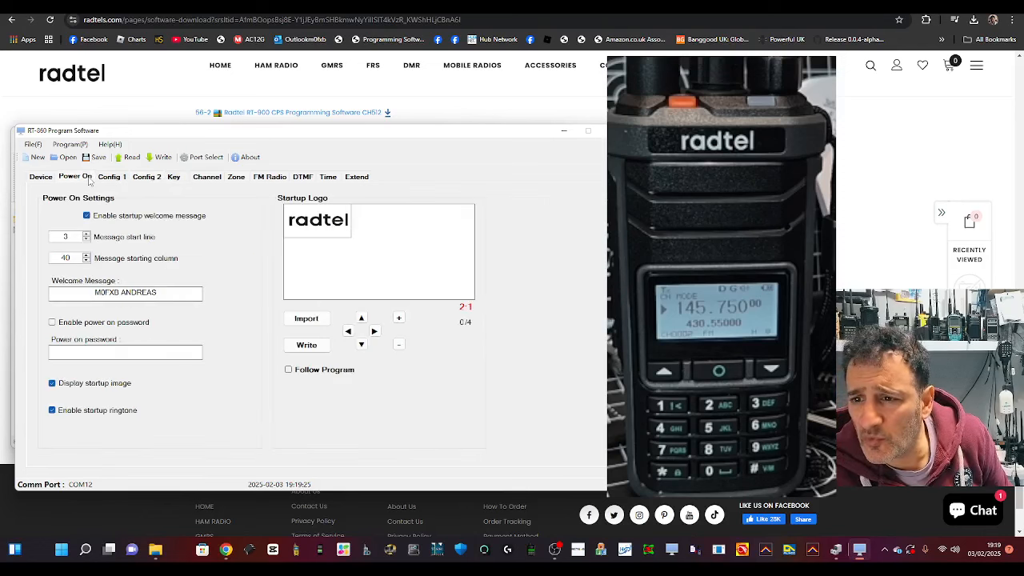
pyautogui.click(41, 178)
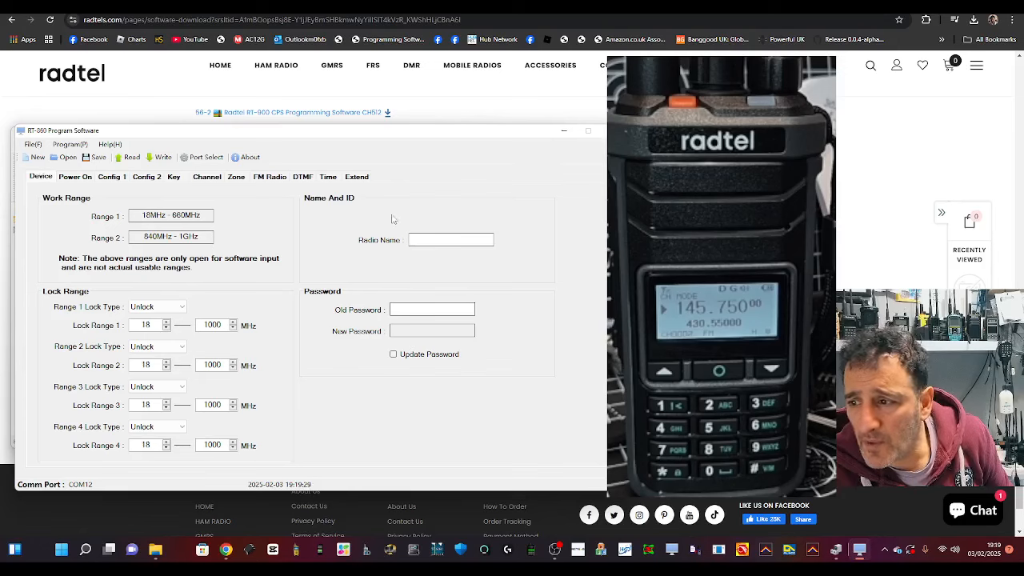
pyautogui.click(83, 181)
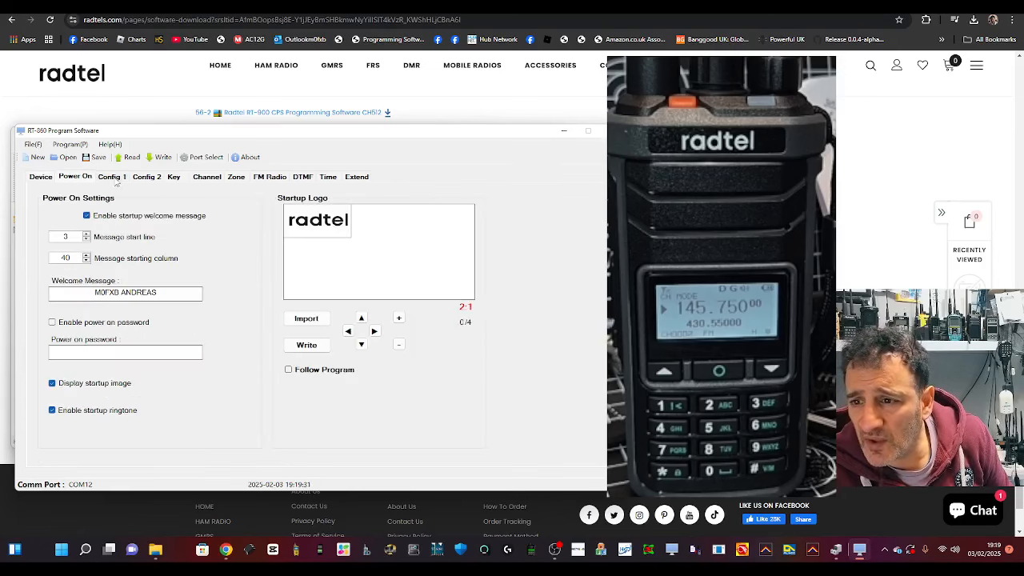
pyautogui.click(118, 181)
pyautogui.click(146, 183)
pyautogui.click(172, 178)
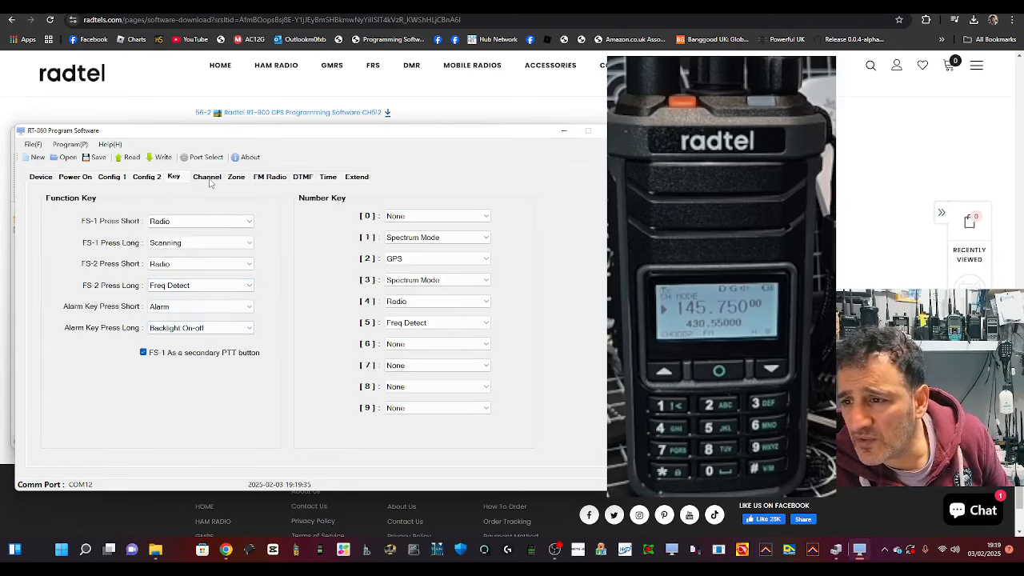
pyautogui.click(209, 180)
pyautogui.click(237, 179)
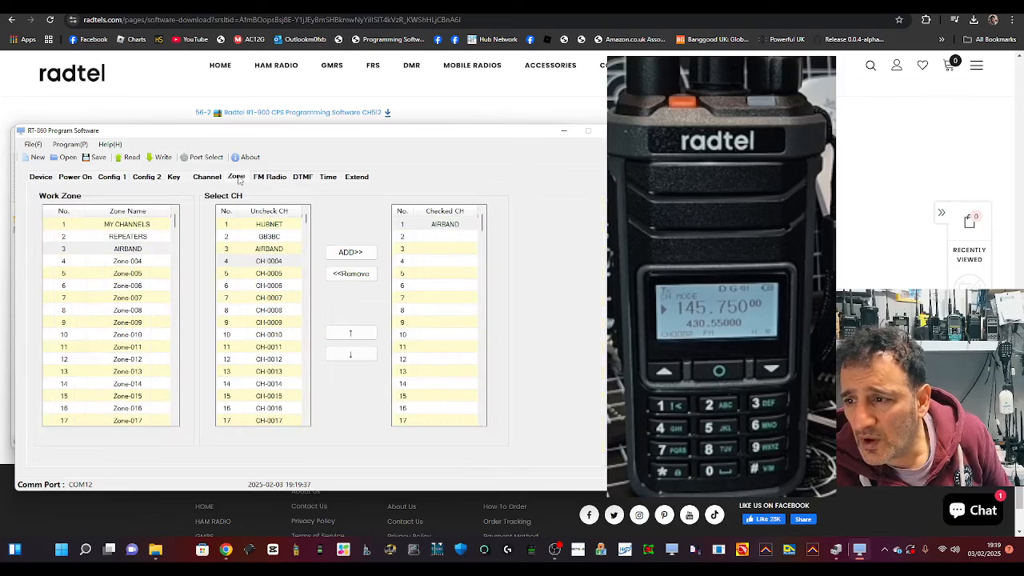